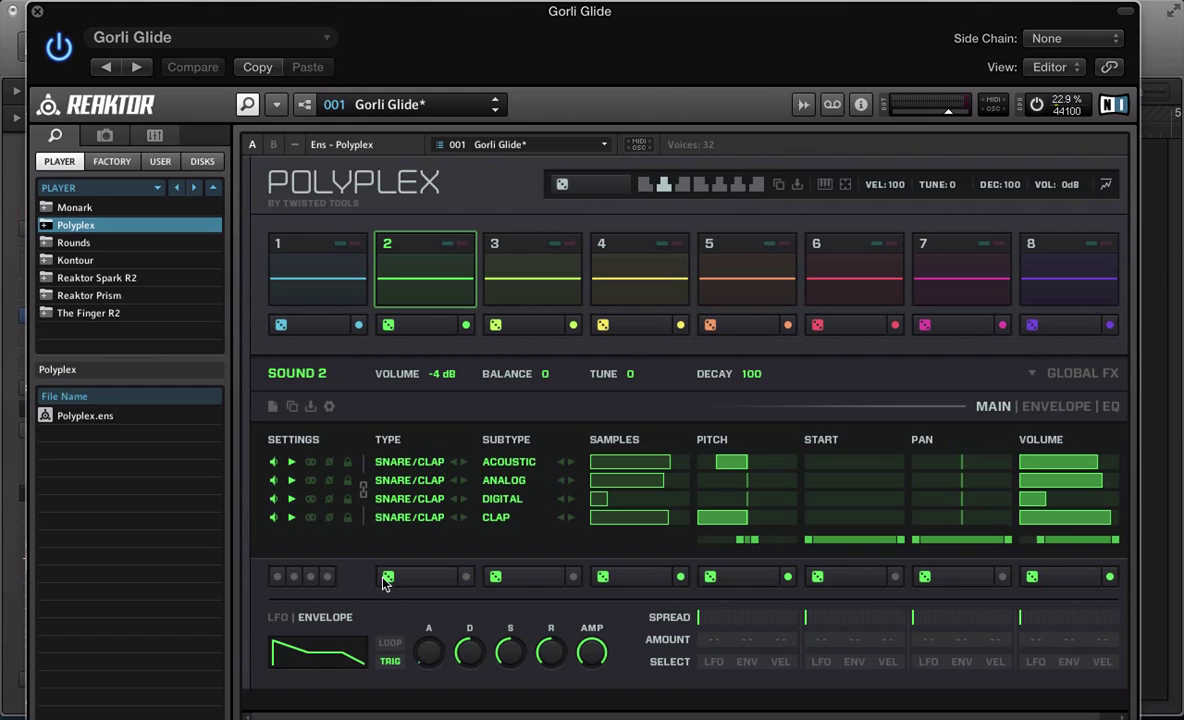
# Show the sample map editor with the Kick list and switch Reaktor to View > Small Size
pyautogui.click(804, 105)
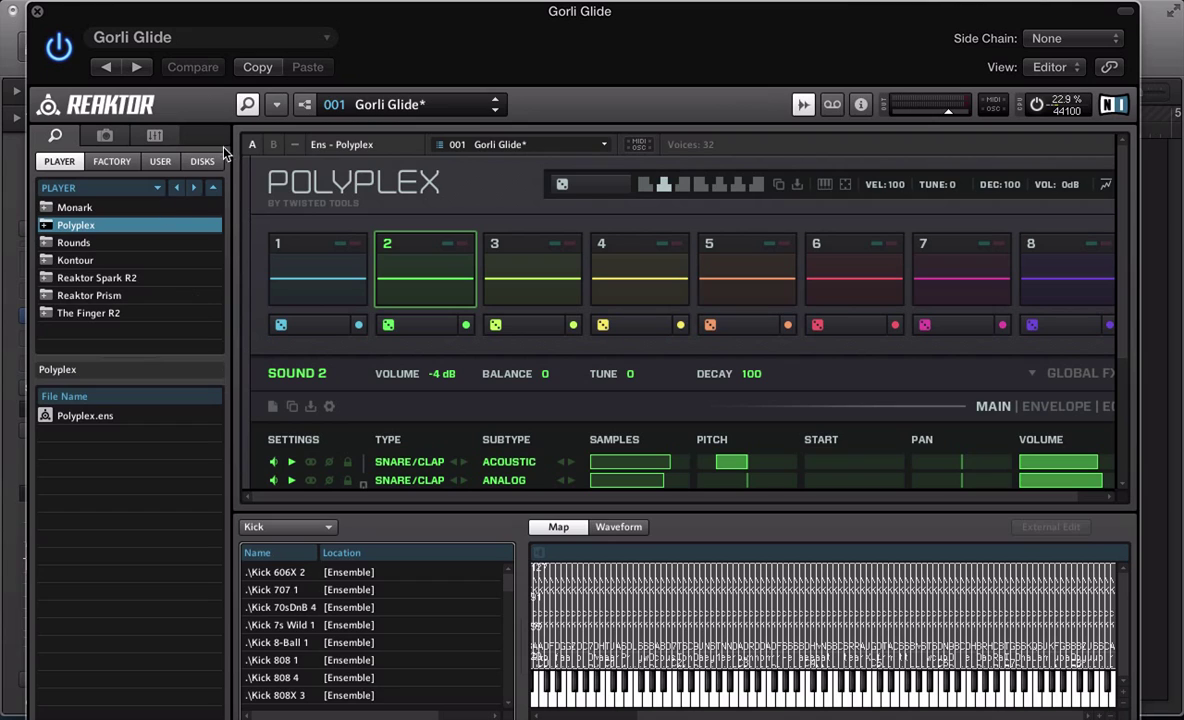
pyautogui.click(278, 105)
pyautogui.moveTo(291, 127)
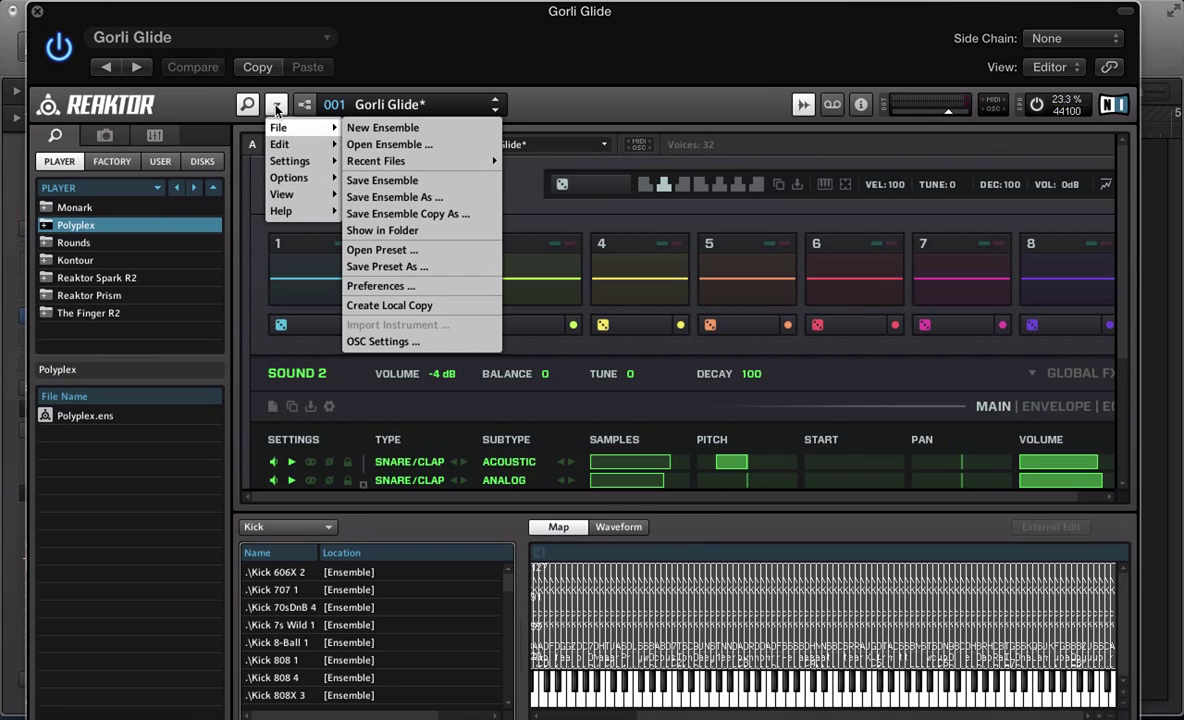
pyautogui.moveTo(301, 196)
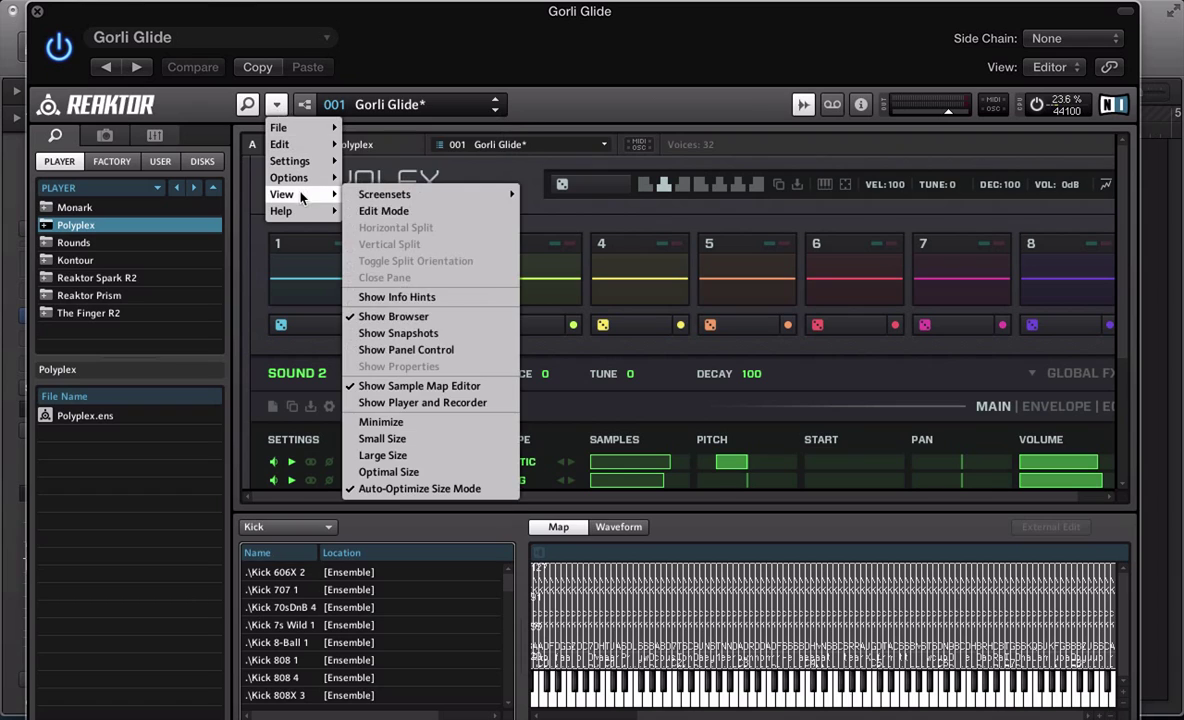
pyautogui.click(383, 440)
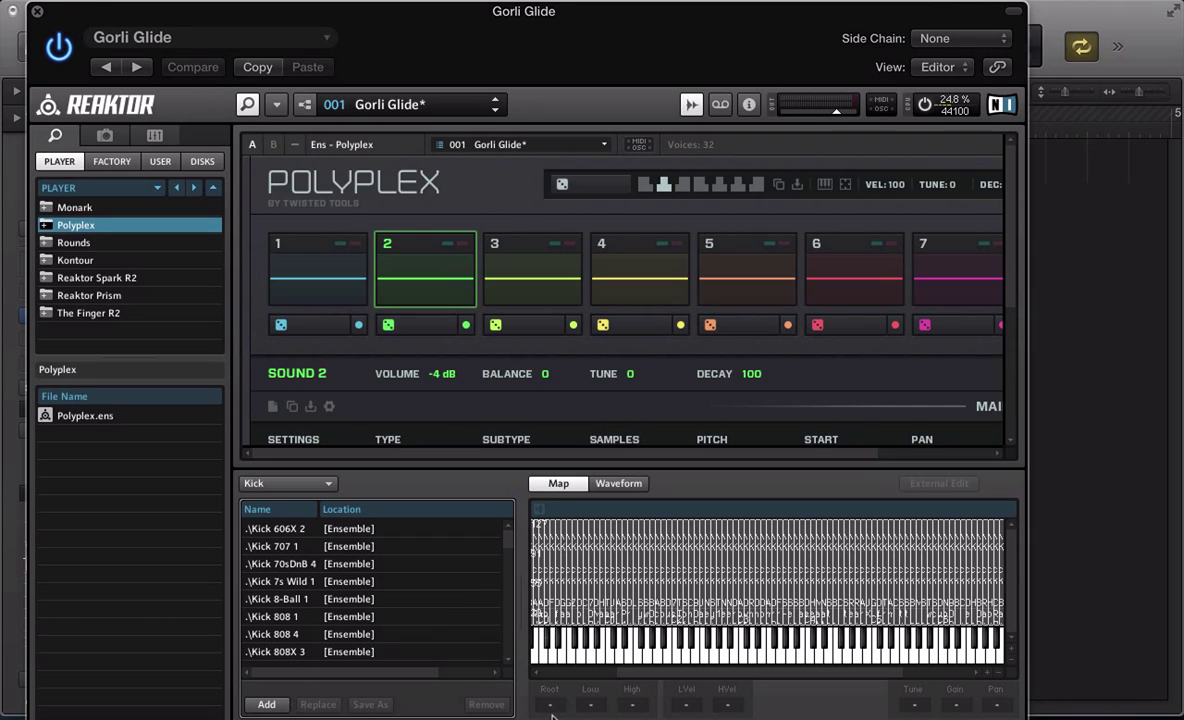
# After auditioning Kick 707 1 and Kick 606X 2, switch the sample list to the empty User map
pyautogui.click(272, 550)
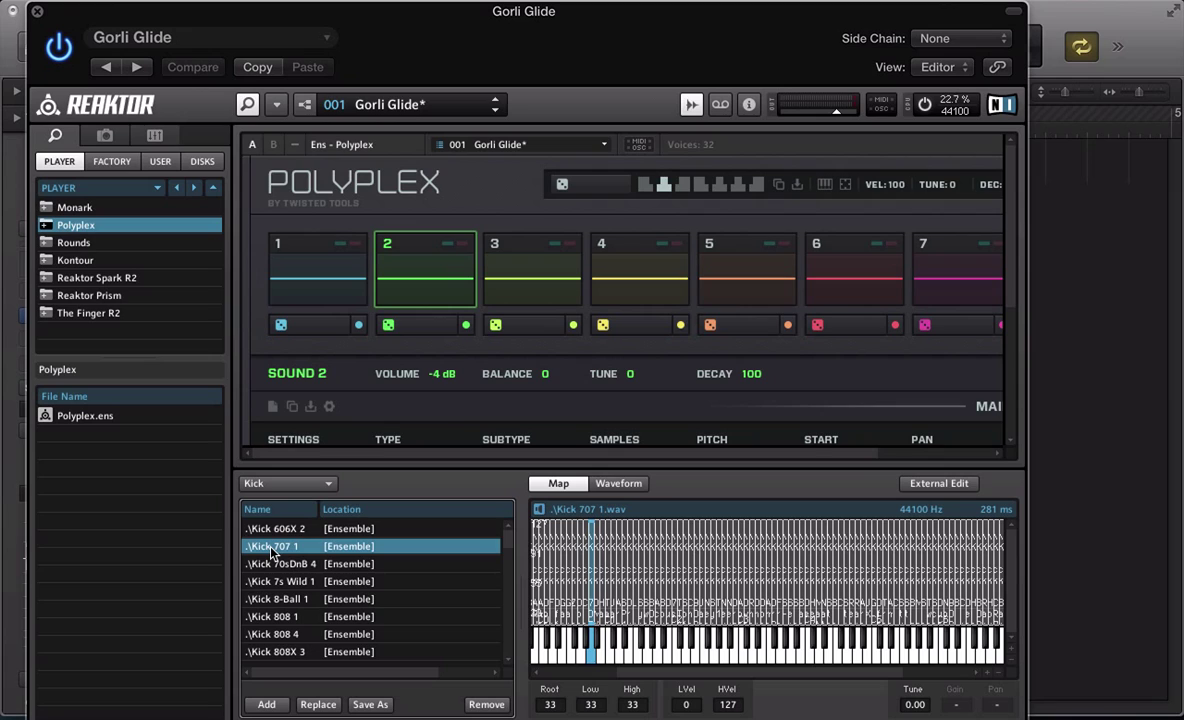
pyautogui.click(280, 530)
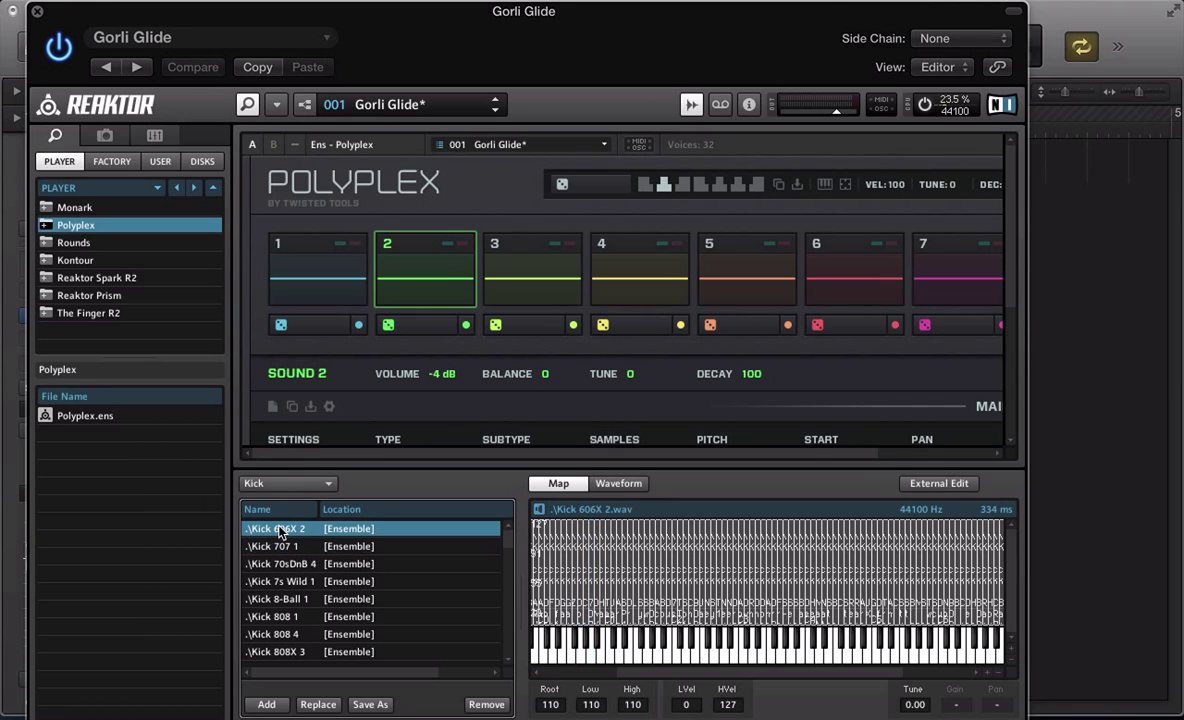
pyautogui.click(272, 484)
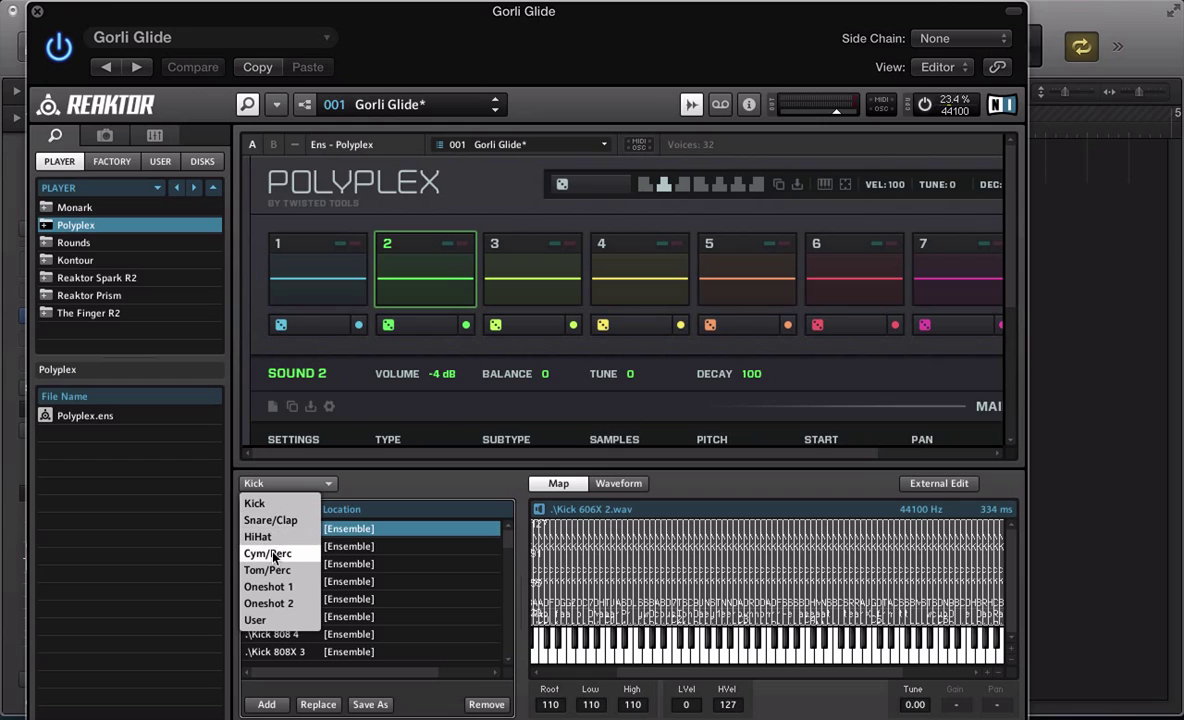
pyautogui.click(258, 620)
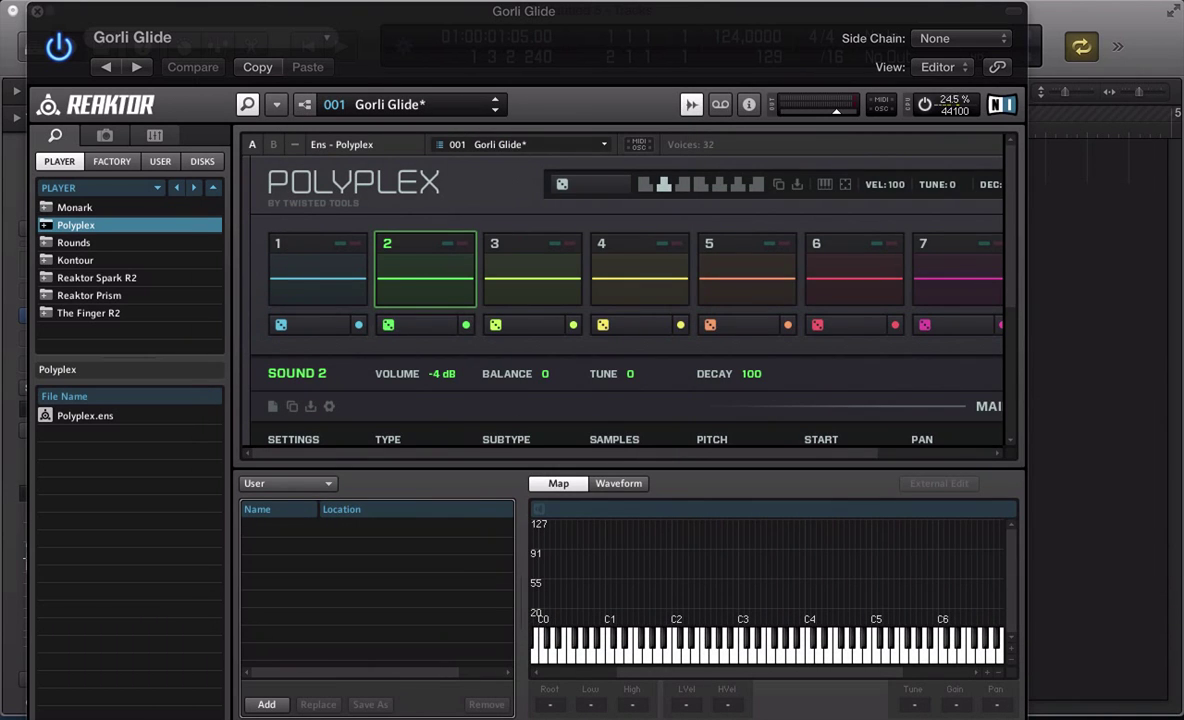
# Drop the 172 SM43 kick WAV files from Finder onto the User map's keyboard
pyautogui.moveTo(862, 380); pyautogui.dragTo(532, 586)
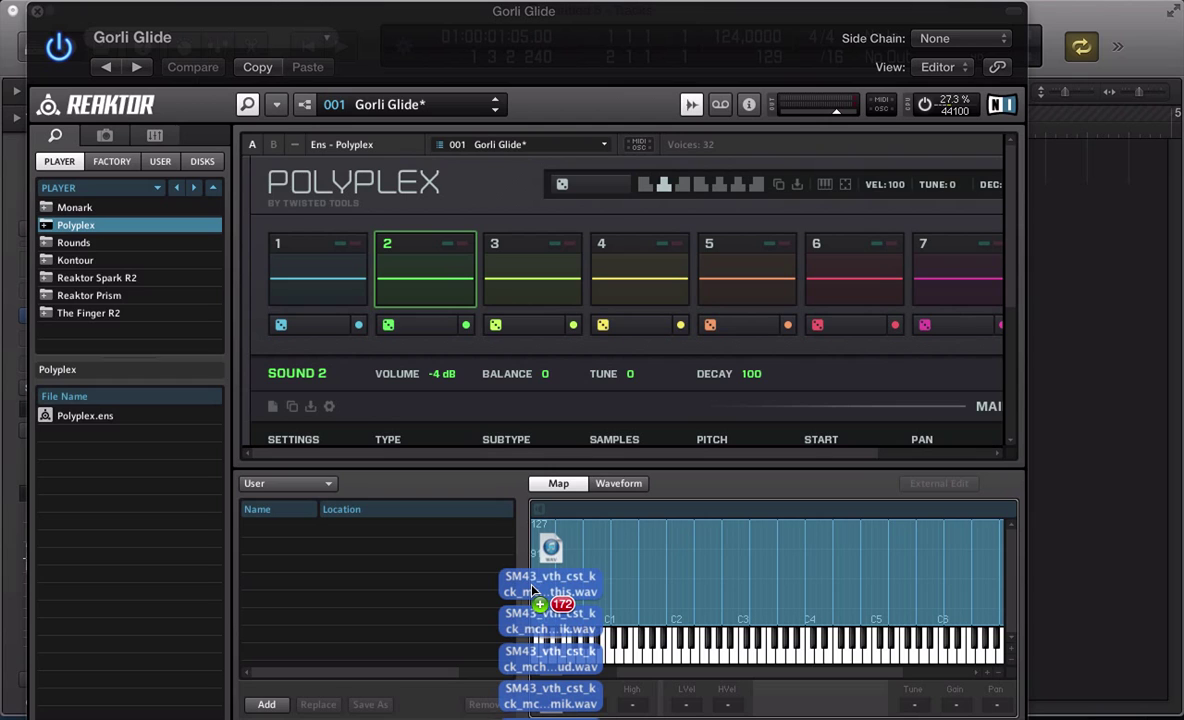
pyautogui.moveTo(533, 590); pyautogui.dragTo(531, 621)
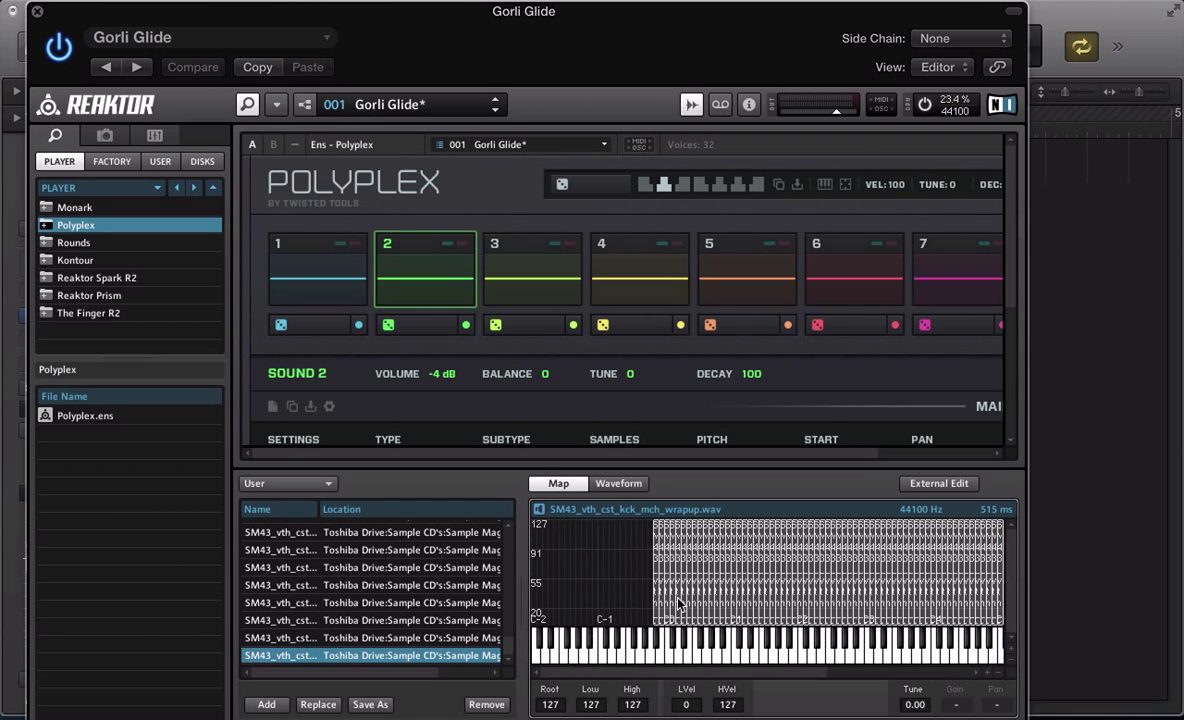
# Deselect the zone, drop a second SM43 kick batch onto the lower keys, and fit the map view
pyautogui.click(640, 607)
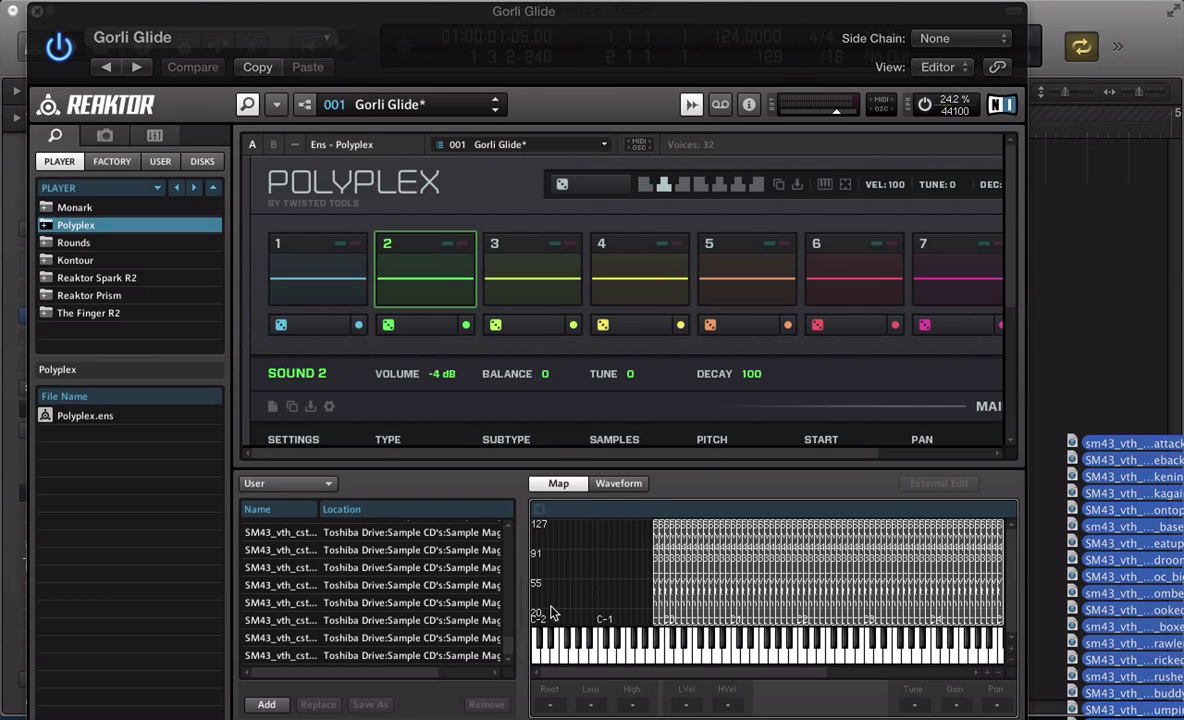
pyautogui.moveTo(553, 612)
pyautogui.mouseDown()
pyautogui.moveTo(551, 590)
pyautogui.moveTo(538, 621)
pyautogui.mouseUp()
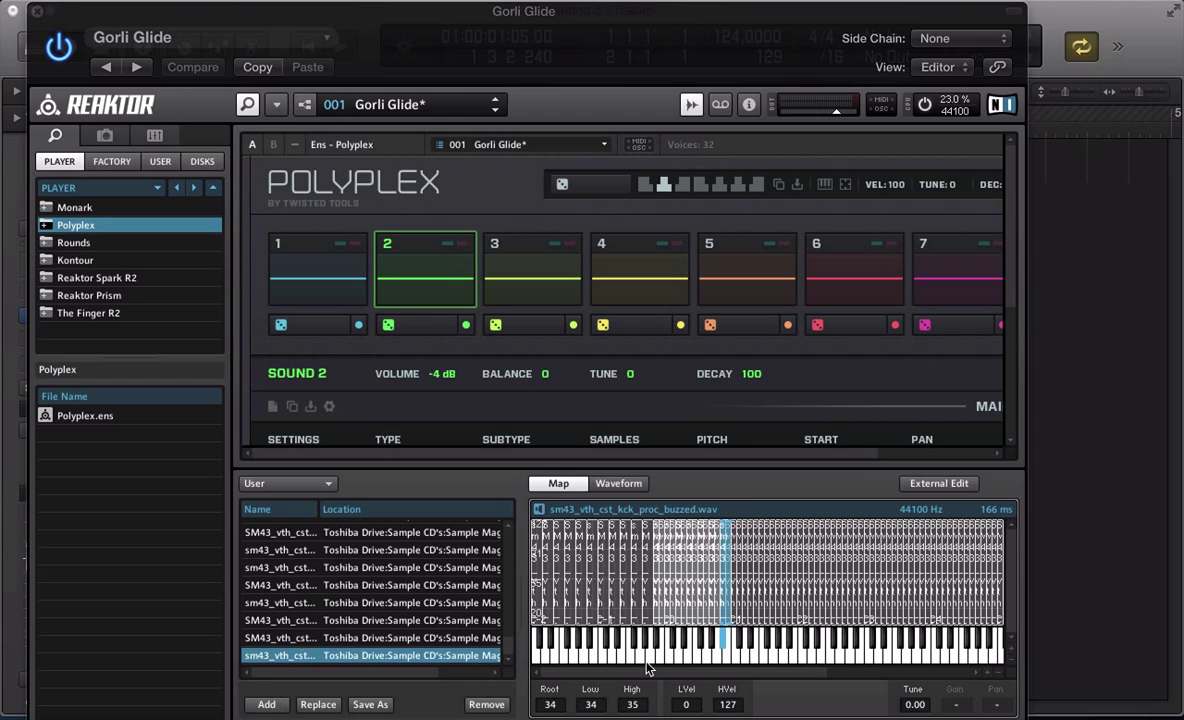
pyautogui.moveTo(640, 669); pyautogui.dragTo(337, 503)
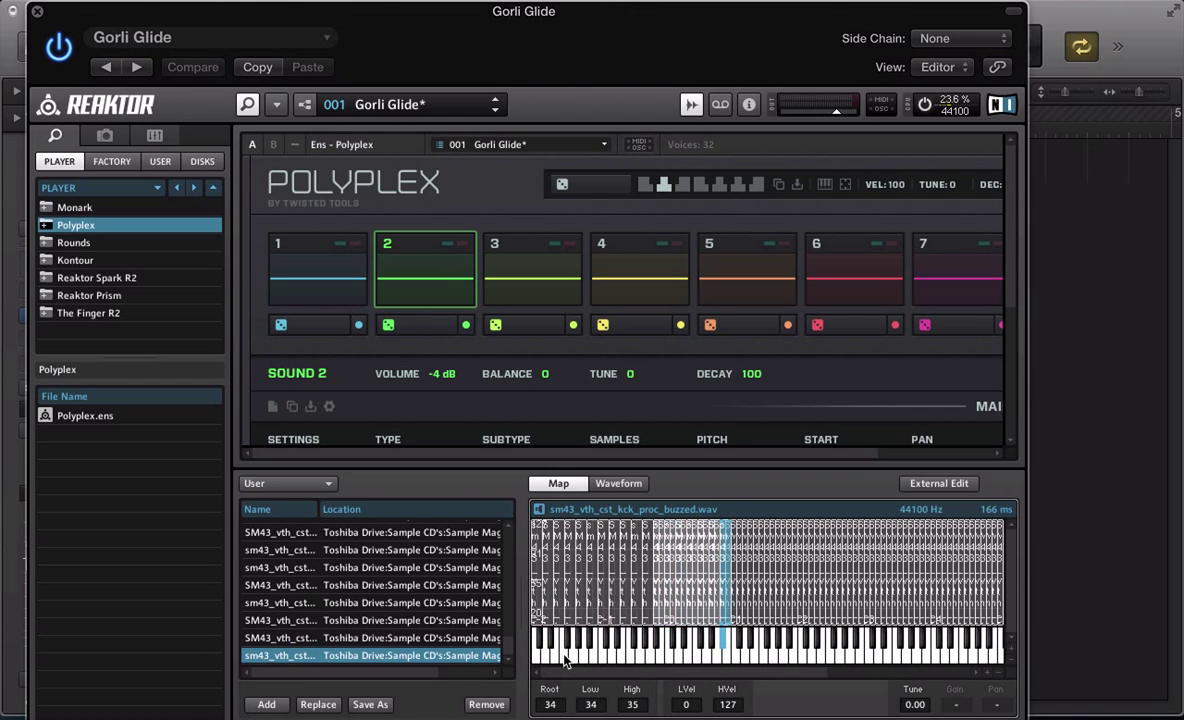
# Close the sample map editor and select and play pad 1 to show Sound 1's layers
pyautogui.click(691, 105)
pyautogui.click(345, 283)
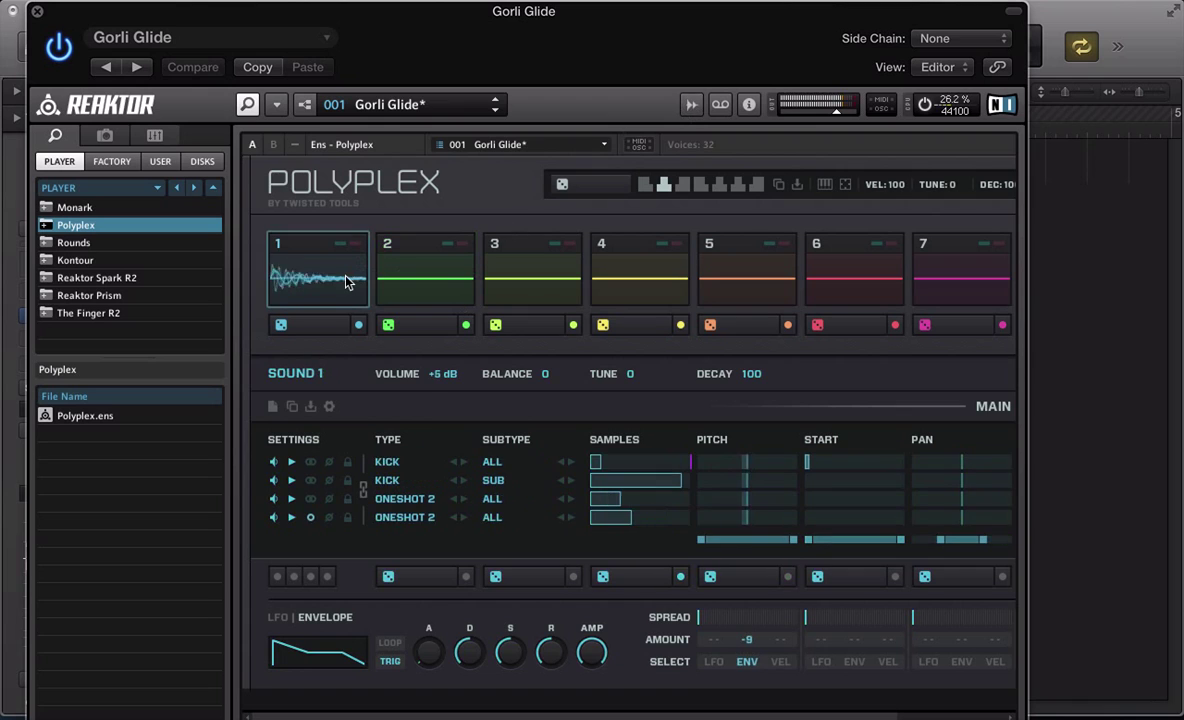
pyautogui.click(291, 481)
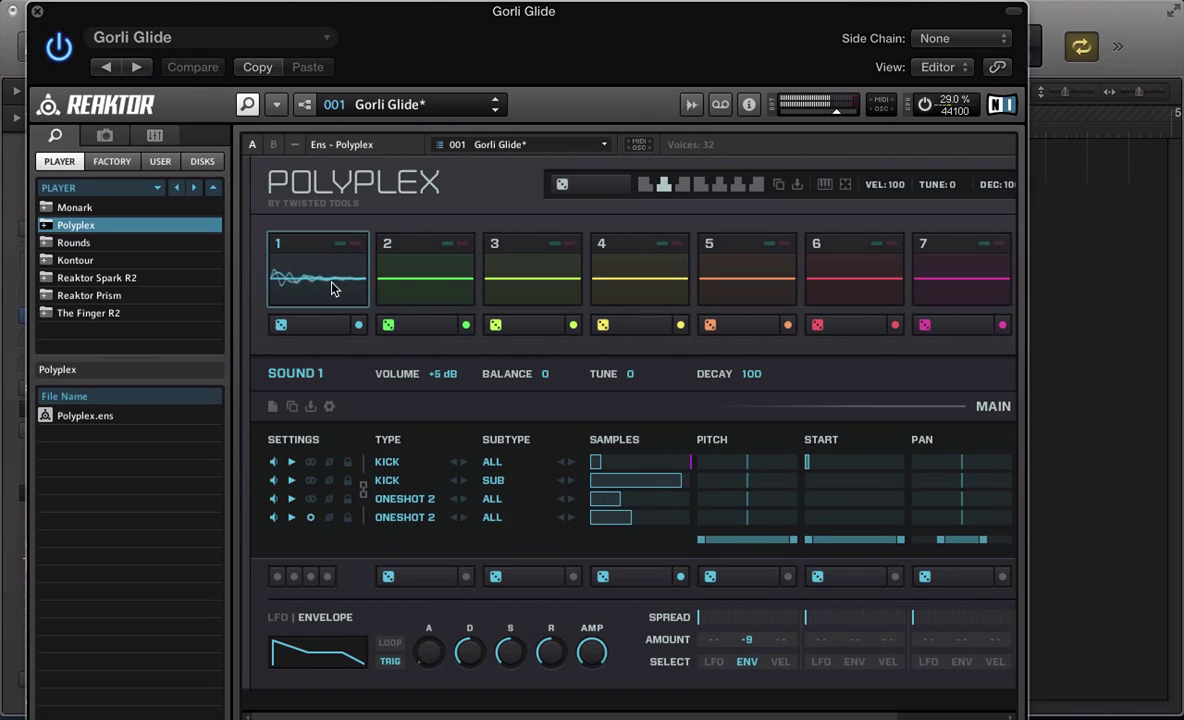
# Solo Sound 1's third layer, then make the first layer audible alongside it
pyautogui.click(273, 462)
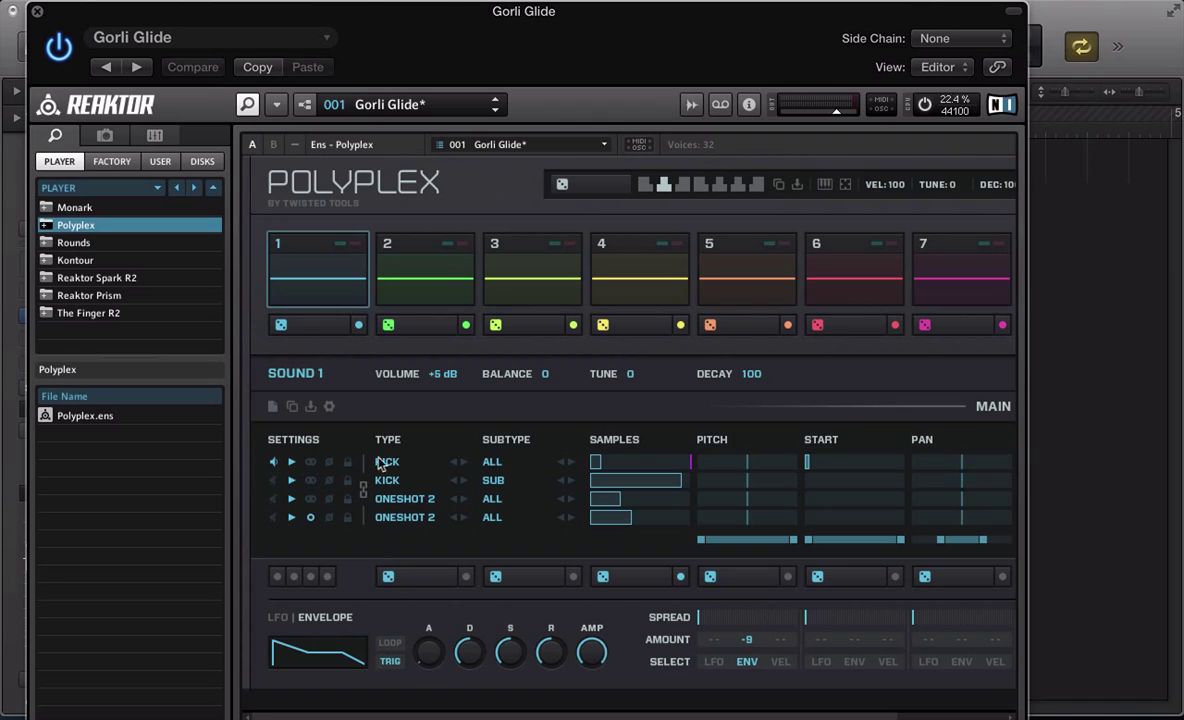
pyautogui.click(274, 498)
pyautogui.moveTo(760, 486)
pyautogui.mouseDown()
pyautogui.moveTo(781, 528)
pyautogui.moveTo(778, 512)
pyautogui.moveTo(720, 498)
pyautogui.moveTo(753, 490)
pyautogui.mouseUp()
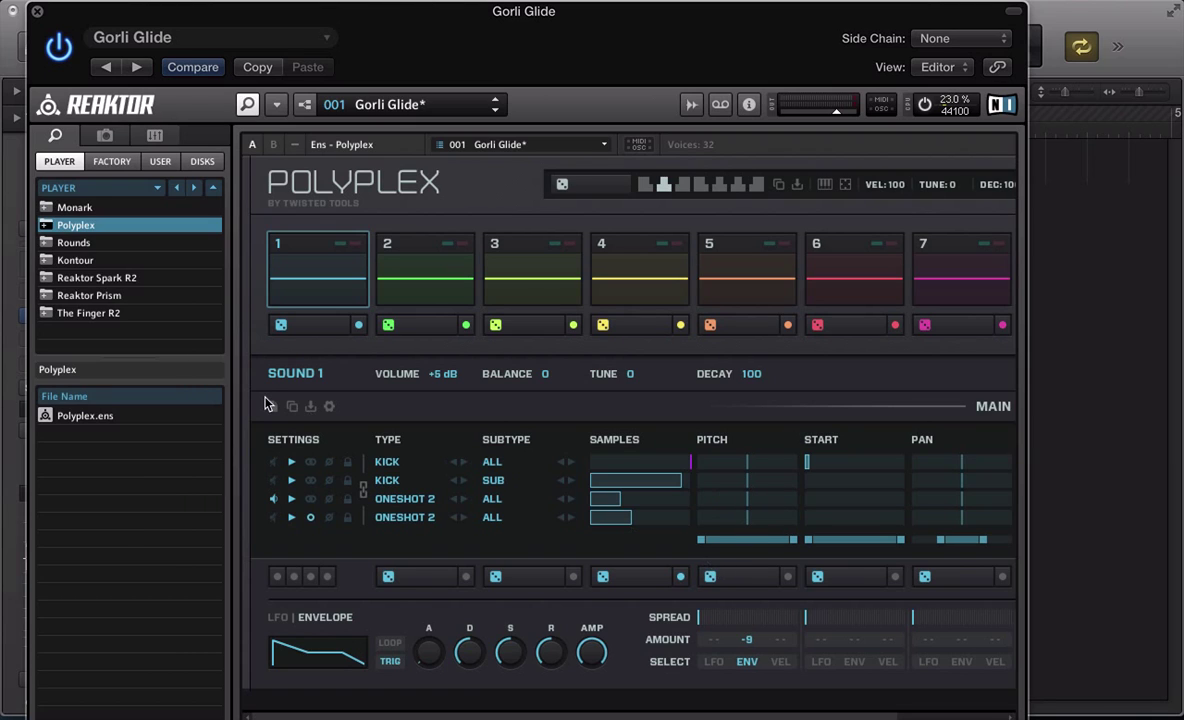
pyautogui.click(273, 462)
# Set Sound 1's first layer type to USER and play pad 1
pyautogui.click(387, 462)
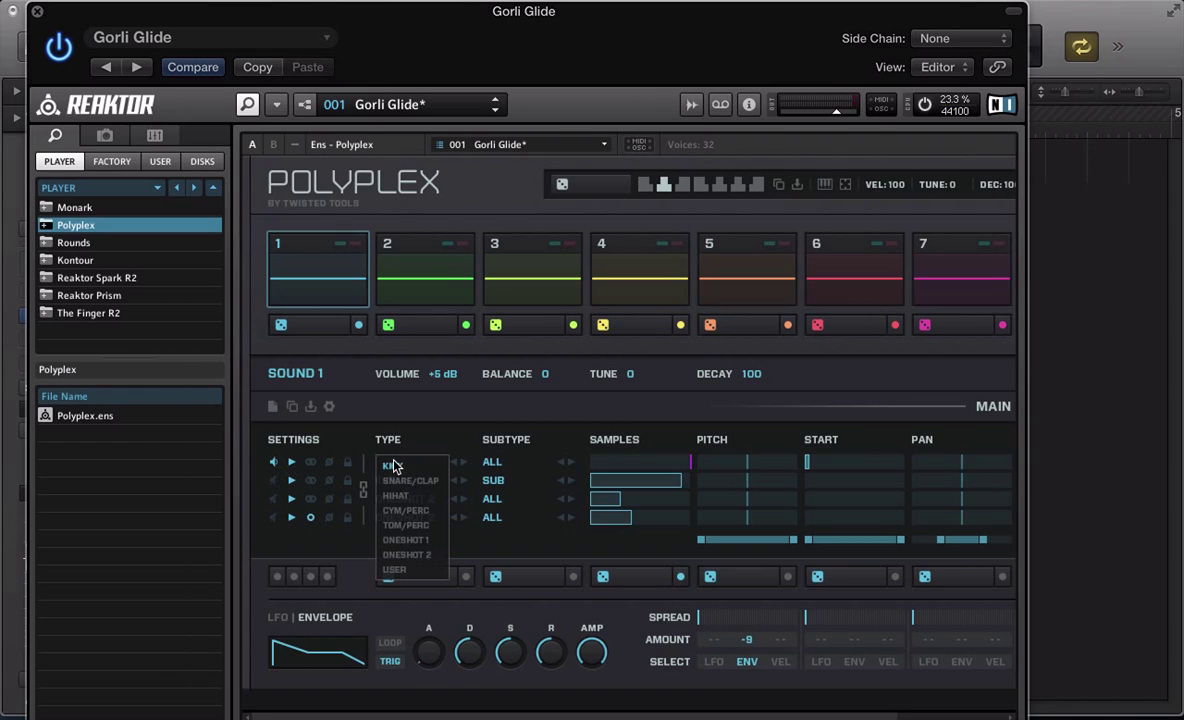
pyautogui.click(382, 570)
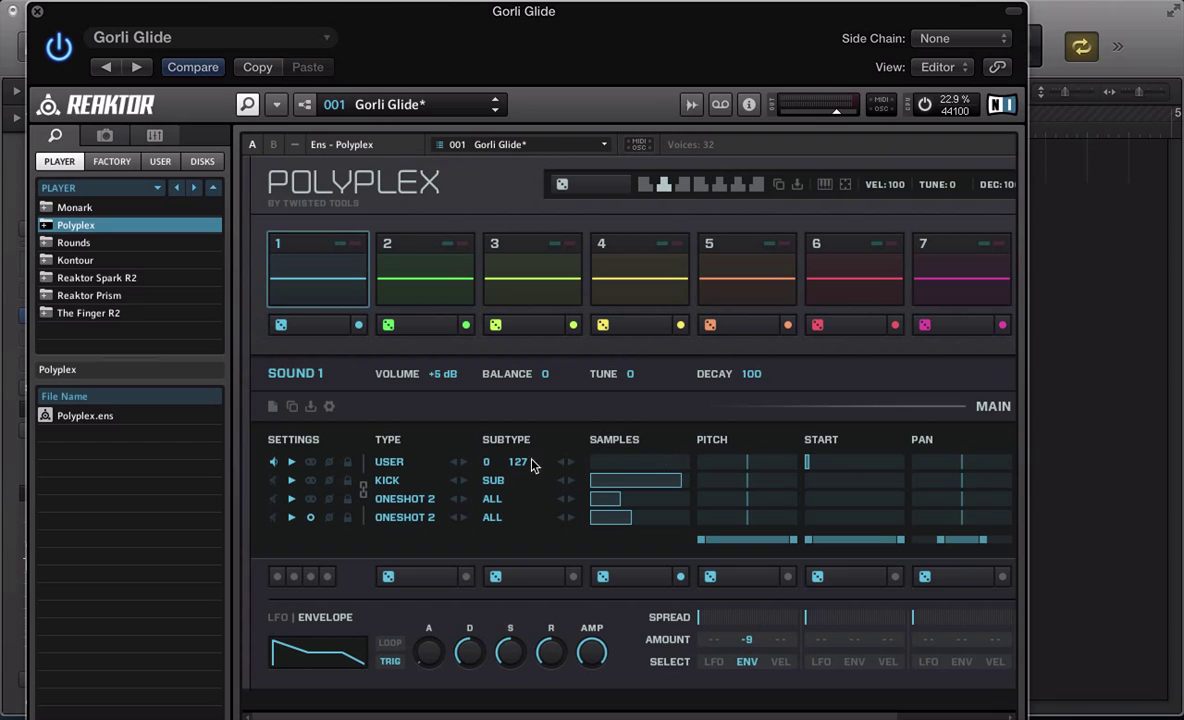
pyautogui.click(312, 292)
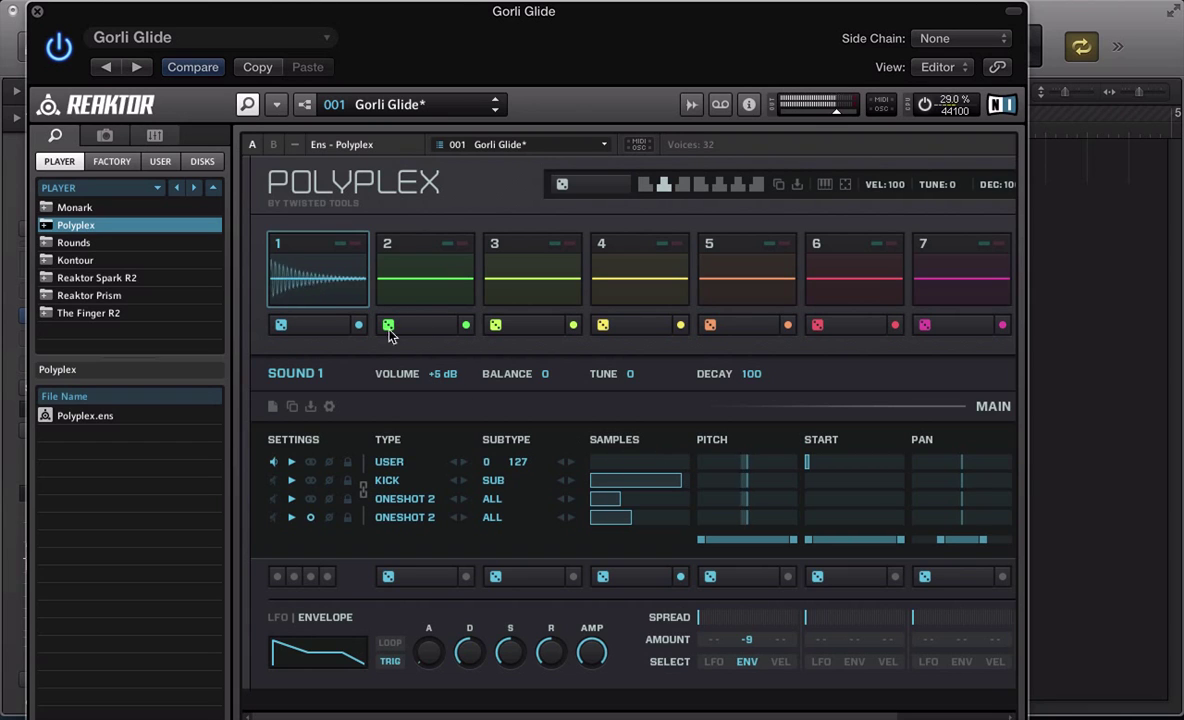
# Step the first layer through different User samples, including 113, auditioning each on pad 1
pyautogui.moveTo(604, 465); pyautogui.dragTo(648, 462)
pyautogui.click(317, 283)
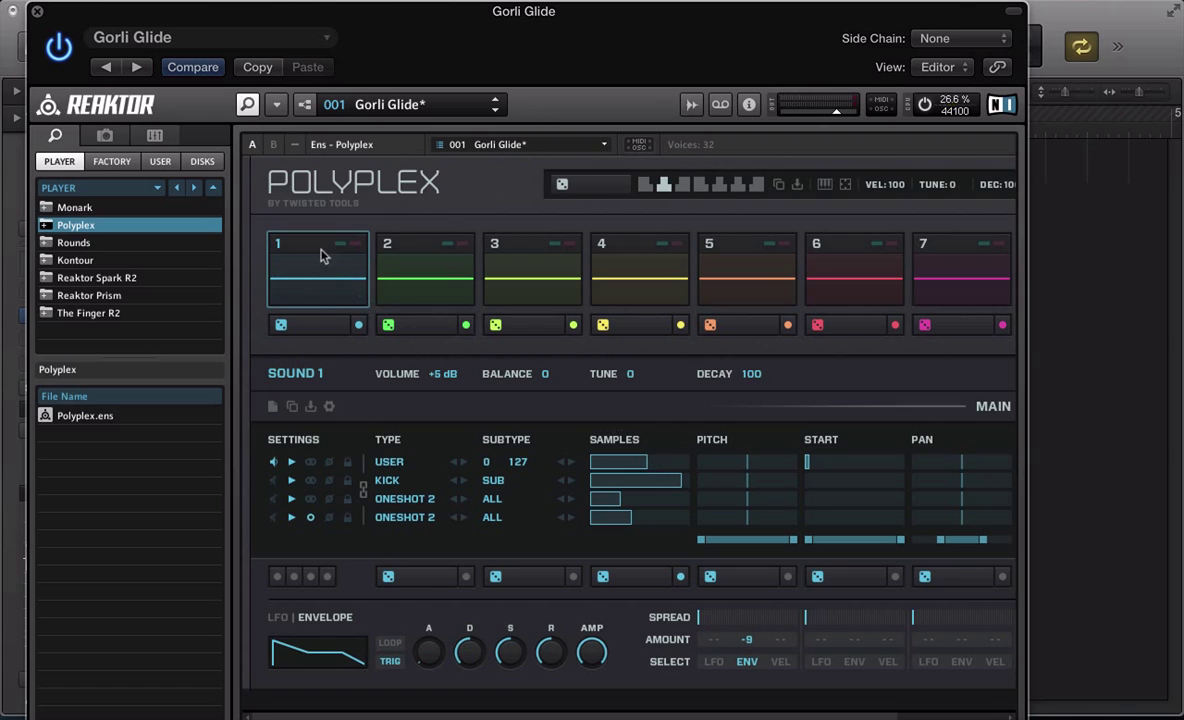
pyautogui.click(314, 278)
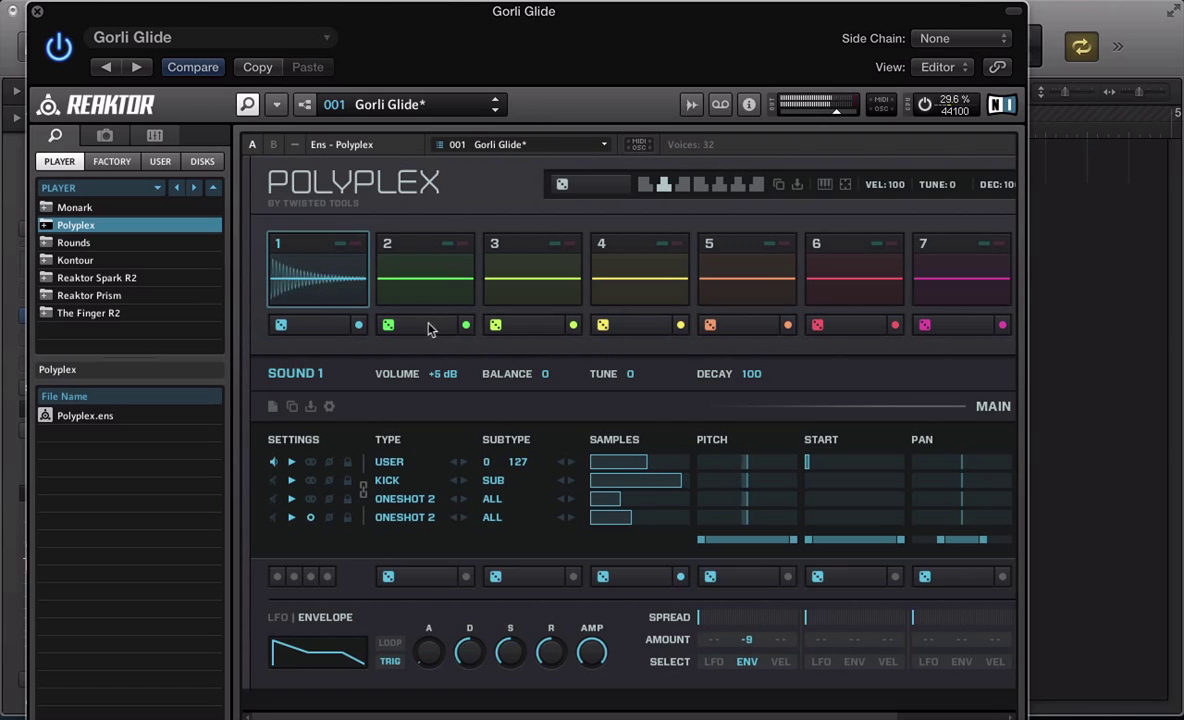
pyautogui.click(312, 270)
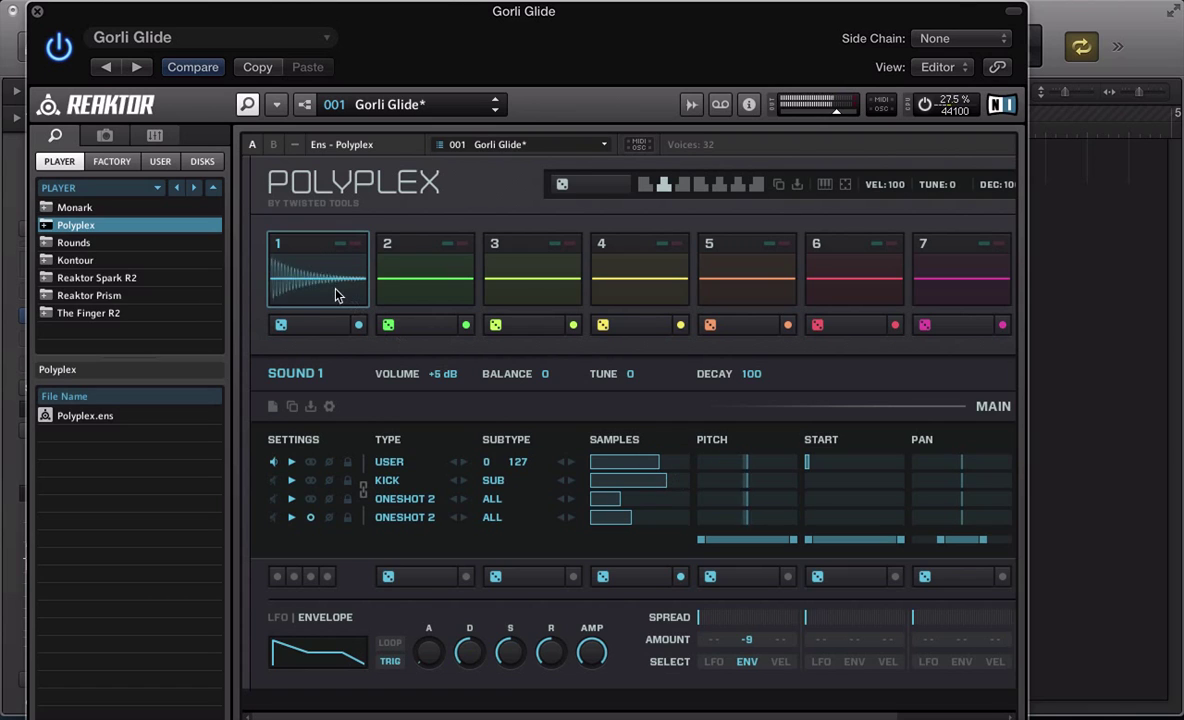
pyautogui.moveTo(674, 463); pyautogui.dragTo(684, 468)
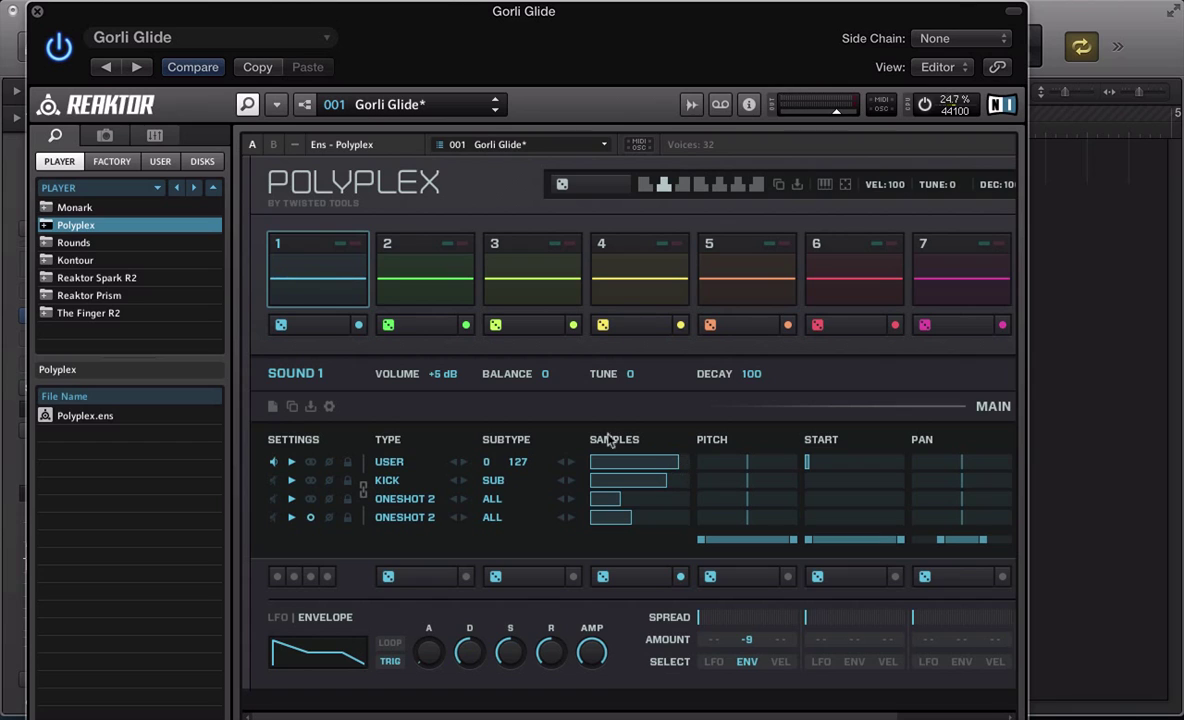
pyautogui.click(322, 293)
pyautogui.scroll(-5, 605, 461)
pyautogui.click(330, 297)
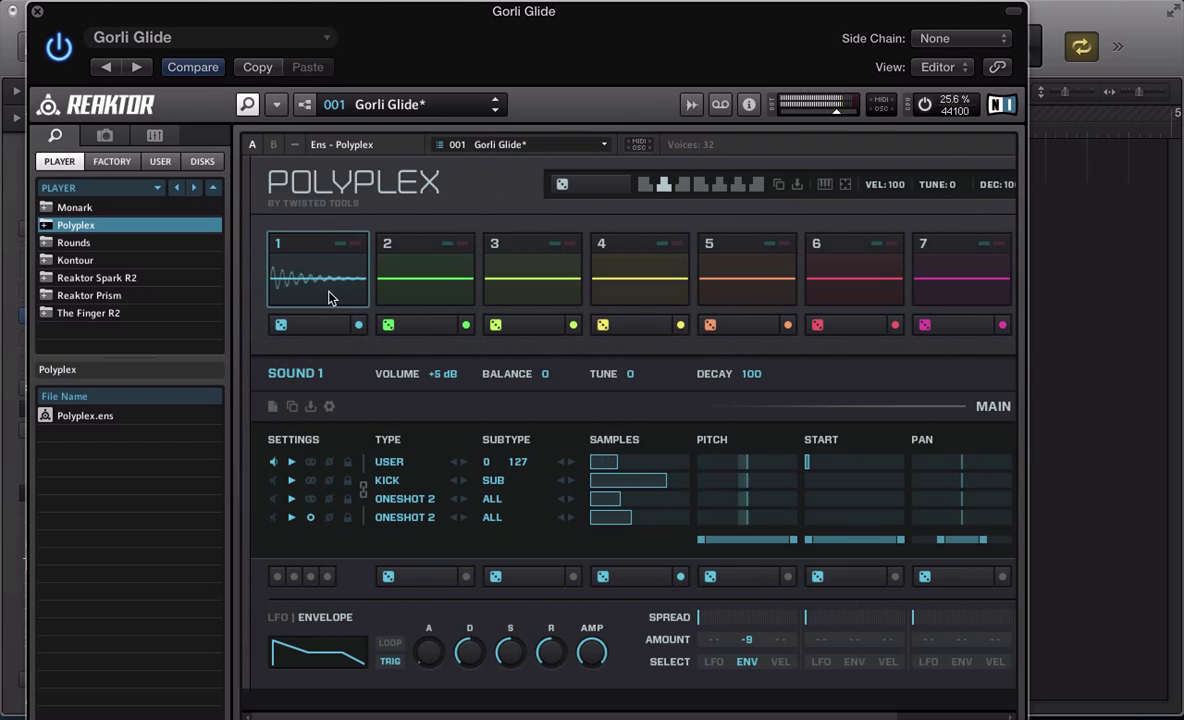
# Switch off global effect inserts A and B in the effects section
pyautogui.moveTo(603, 712); pyautogui.dragTo(714, 712)
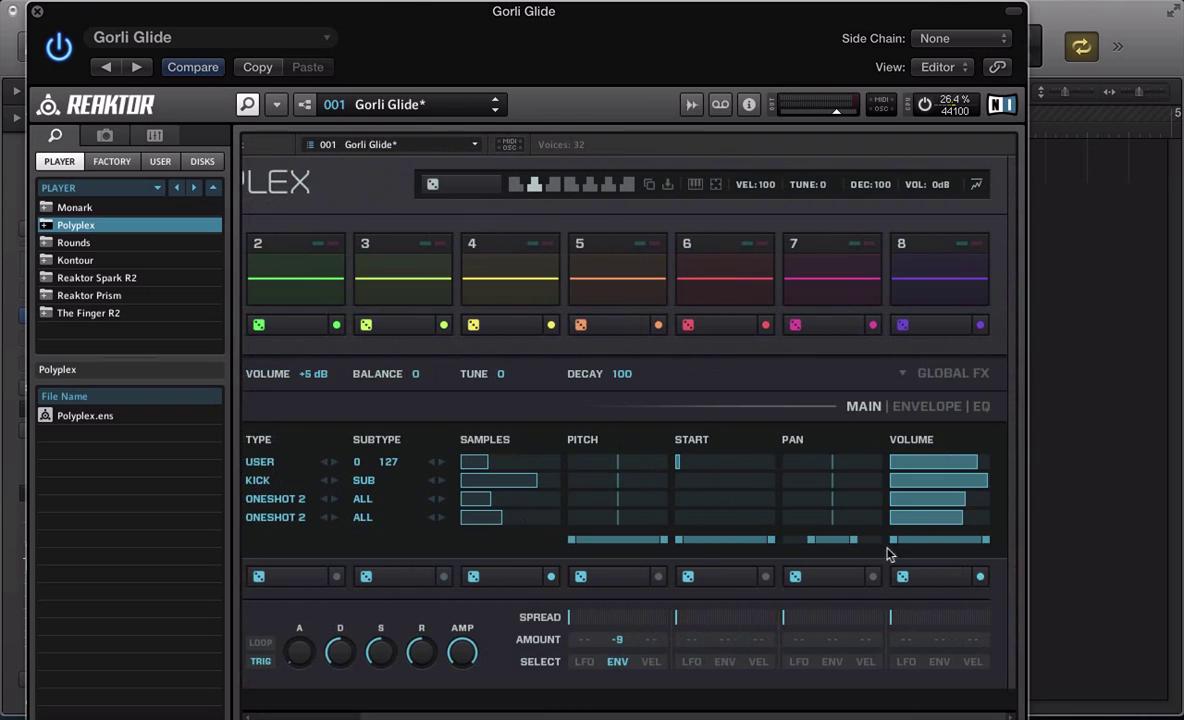
pyautogui.click(895, 378)
pyautogui.click(537, 406)
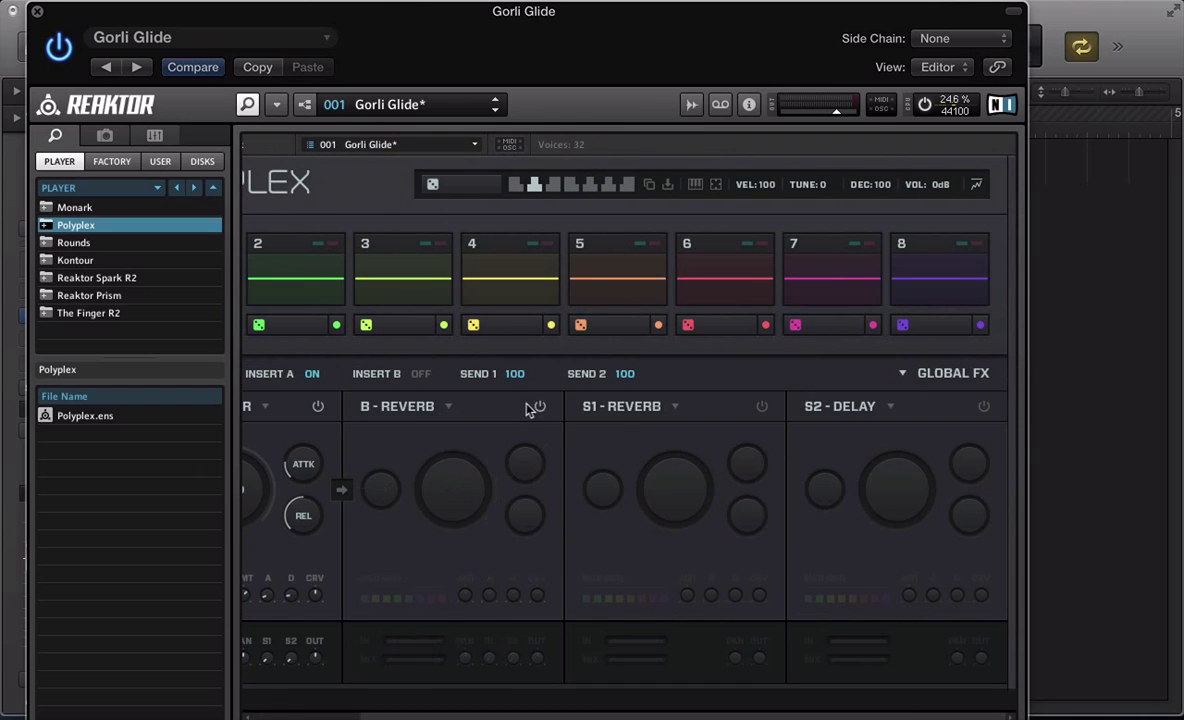
pyautogui.click(316, 408)
pyautogui.click(897, 372)
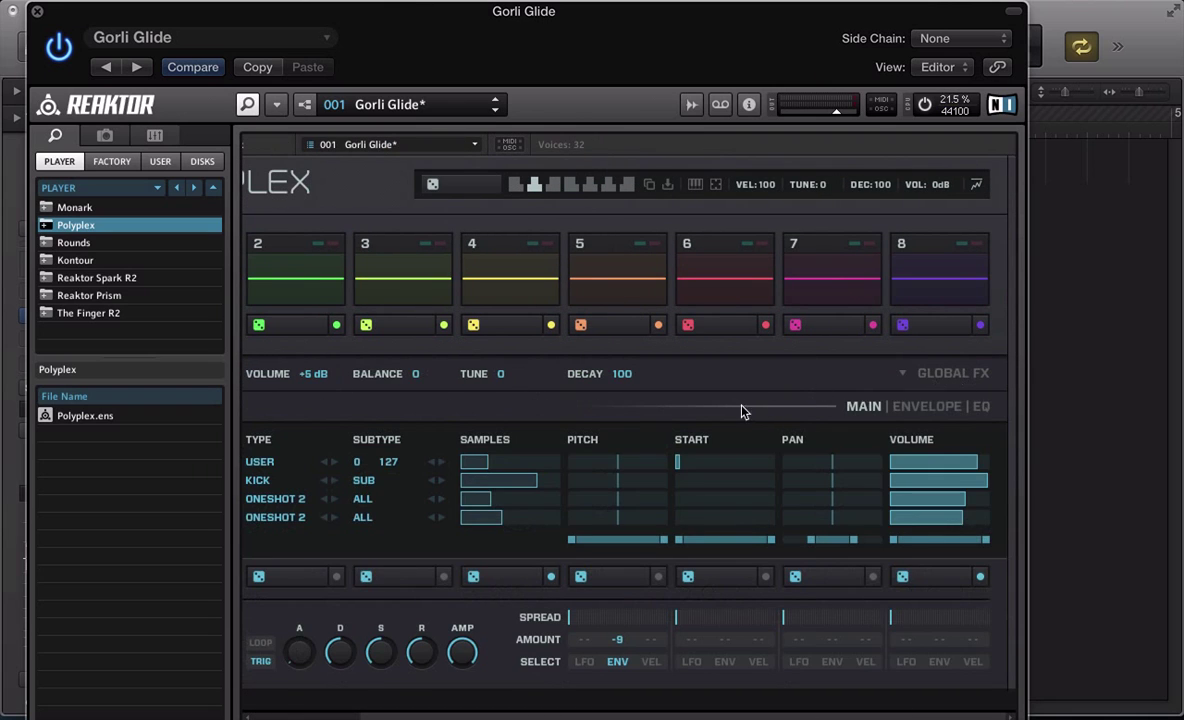
# Raise the USER layer's envelope decay to maximum, then review its EQ settings
pyautogui.click(915, 406)
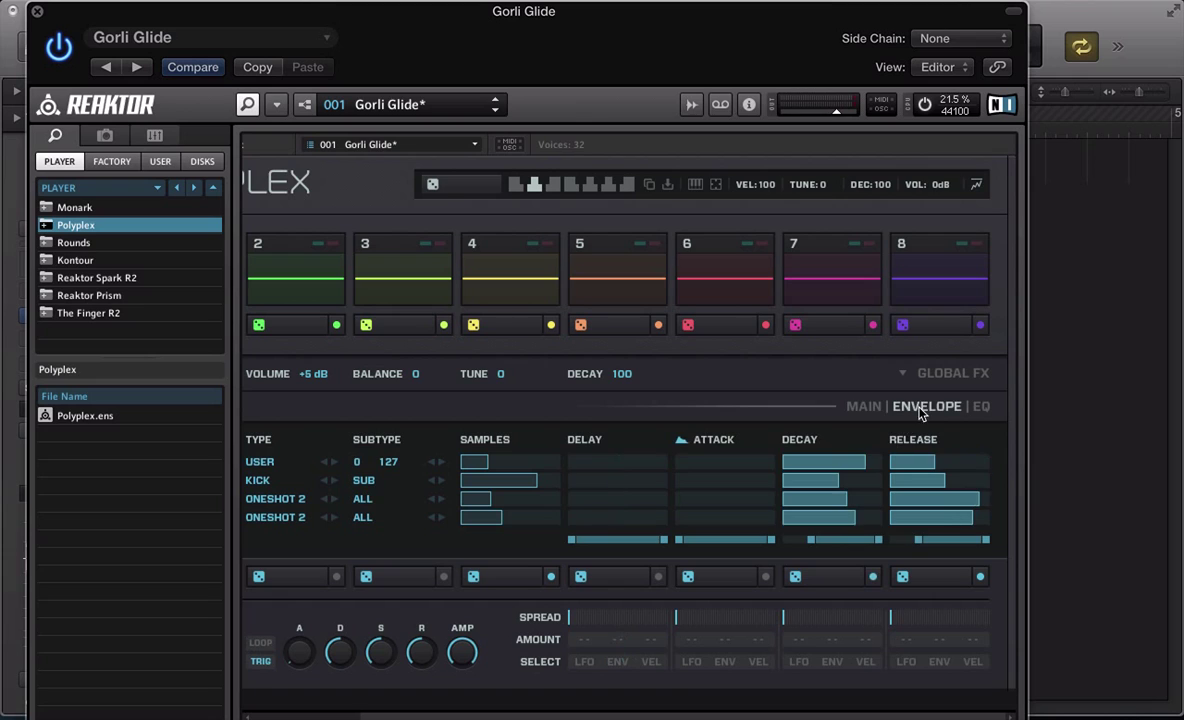
pyautogui.moveTo(866, 457); pyautogui.dragTo(945, 469)
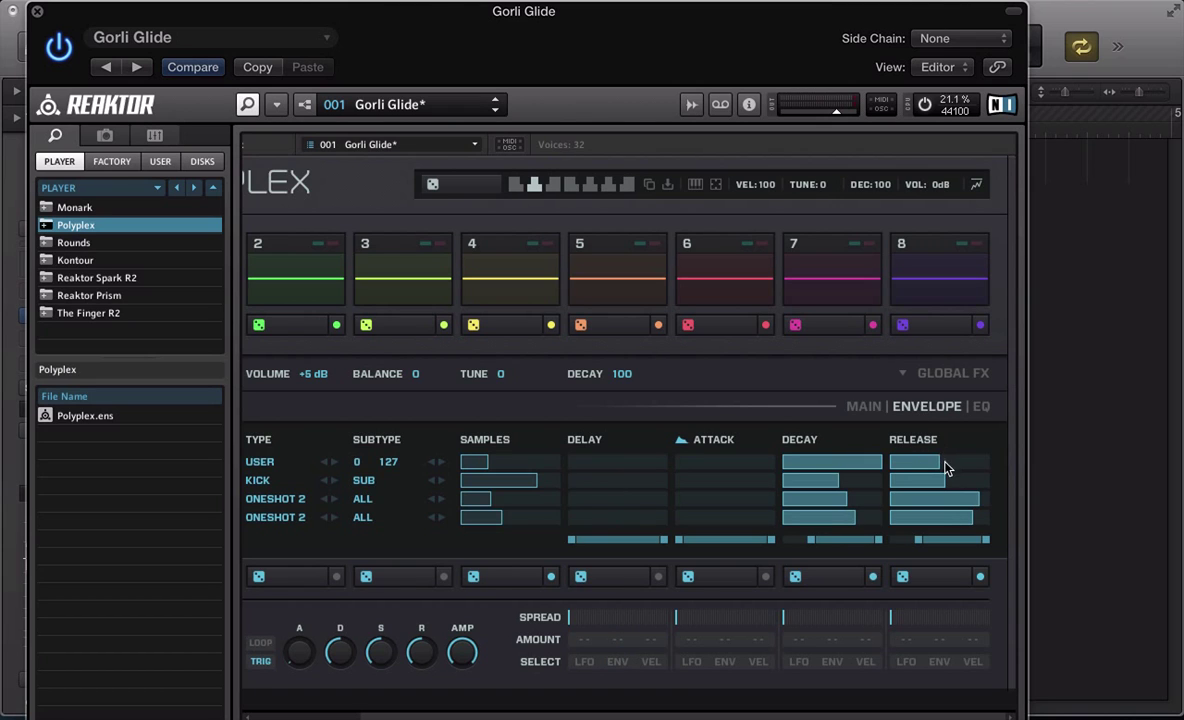
pyautogui.click(979, 409)
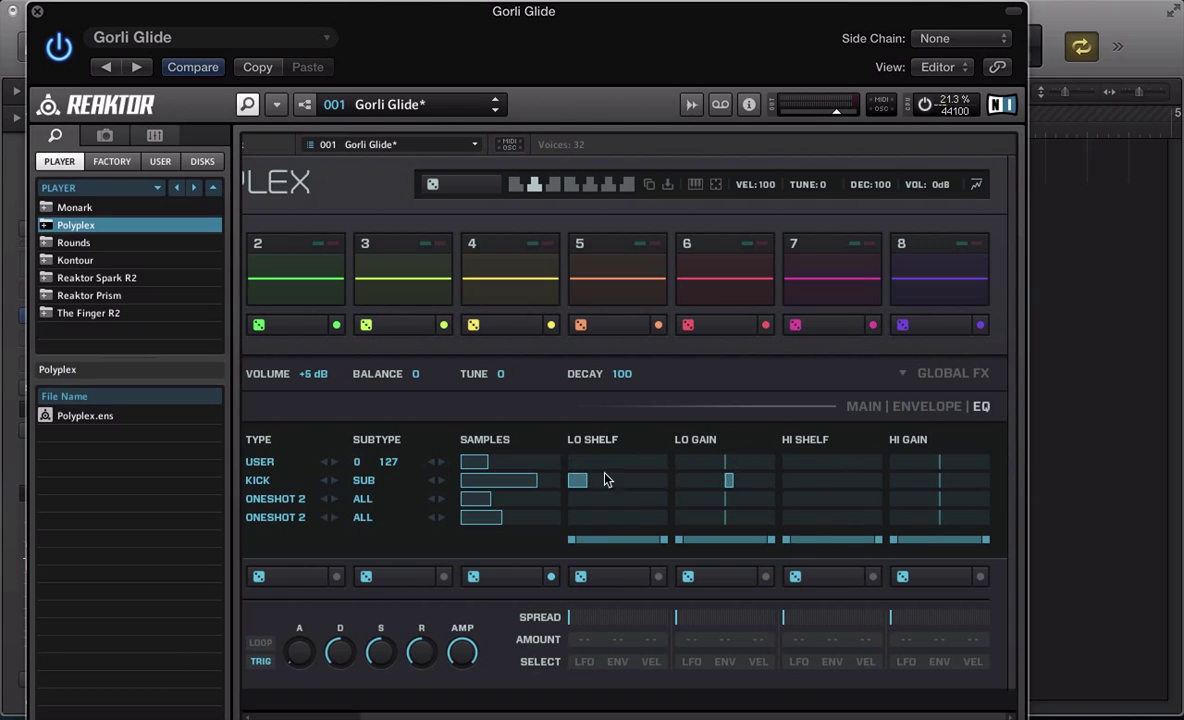
pyautogui.click(855, 407)
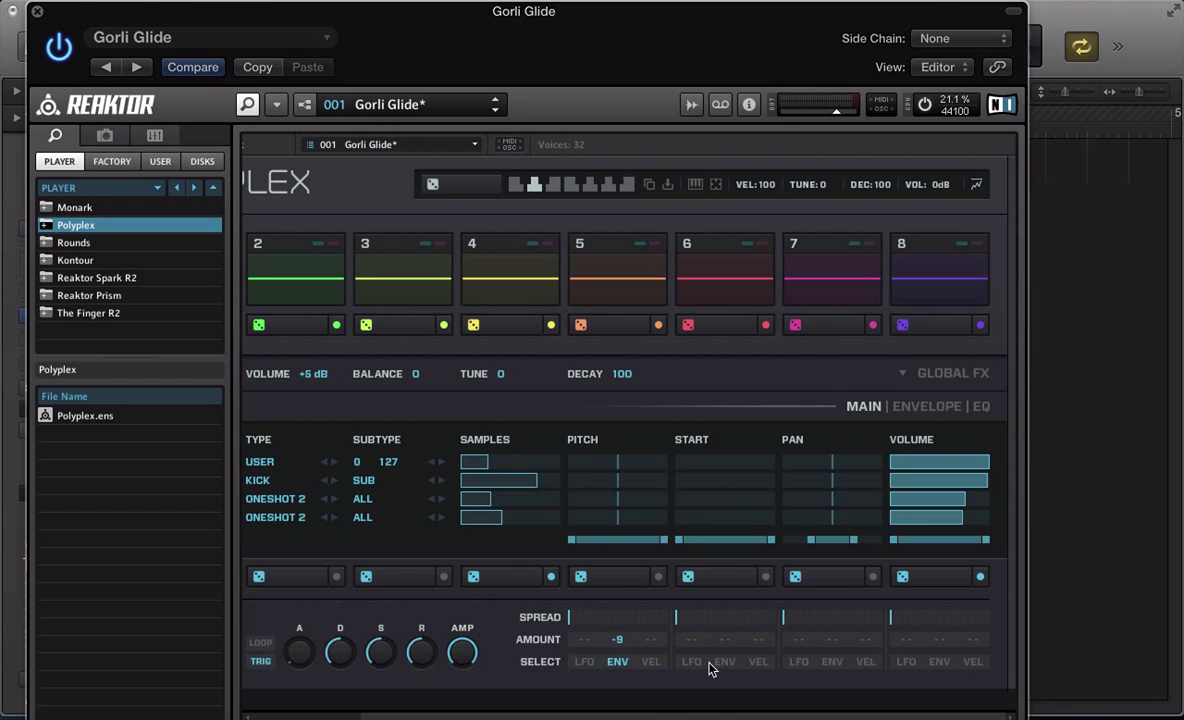
pyautogui.hscroll(-3, 679, 708)
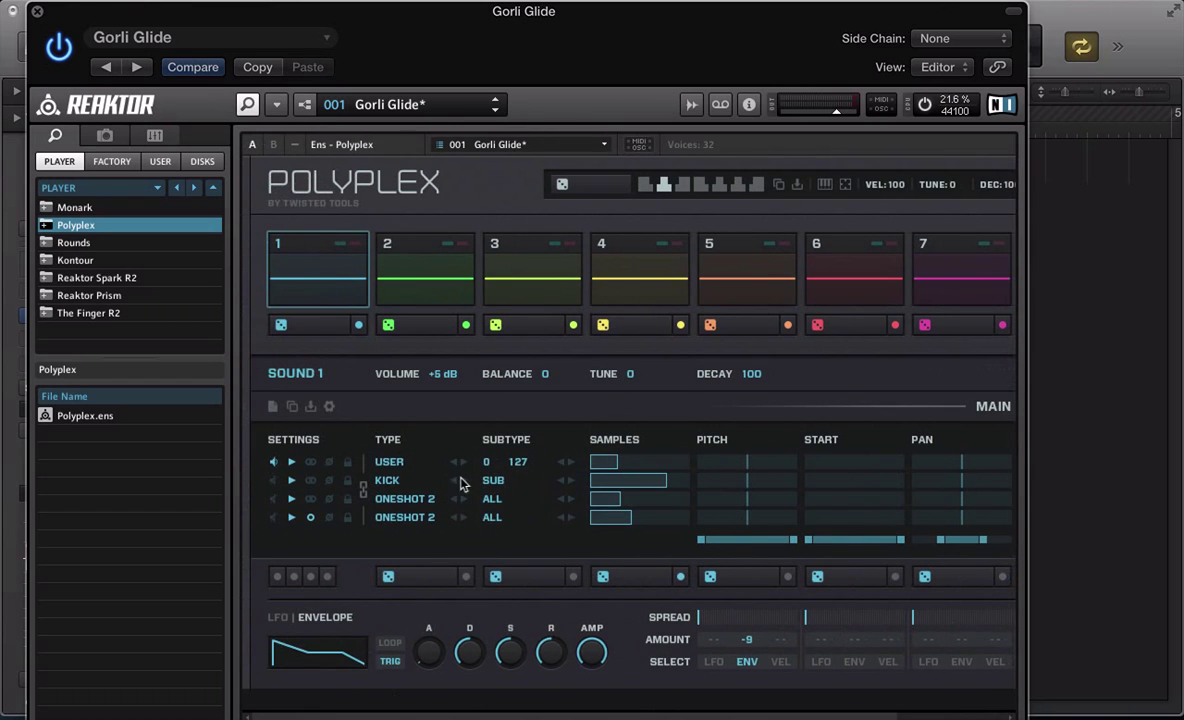
# Shorten the USER layer's sample range while auditioning pad 1, keeping USER as its type
pyautogui.click(335, 283)
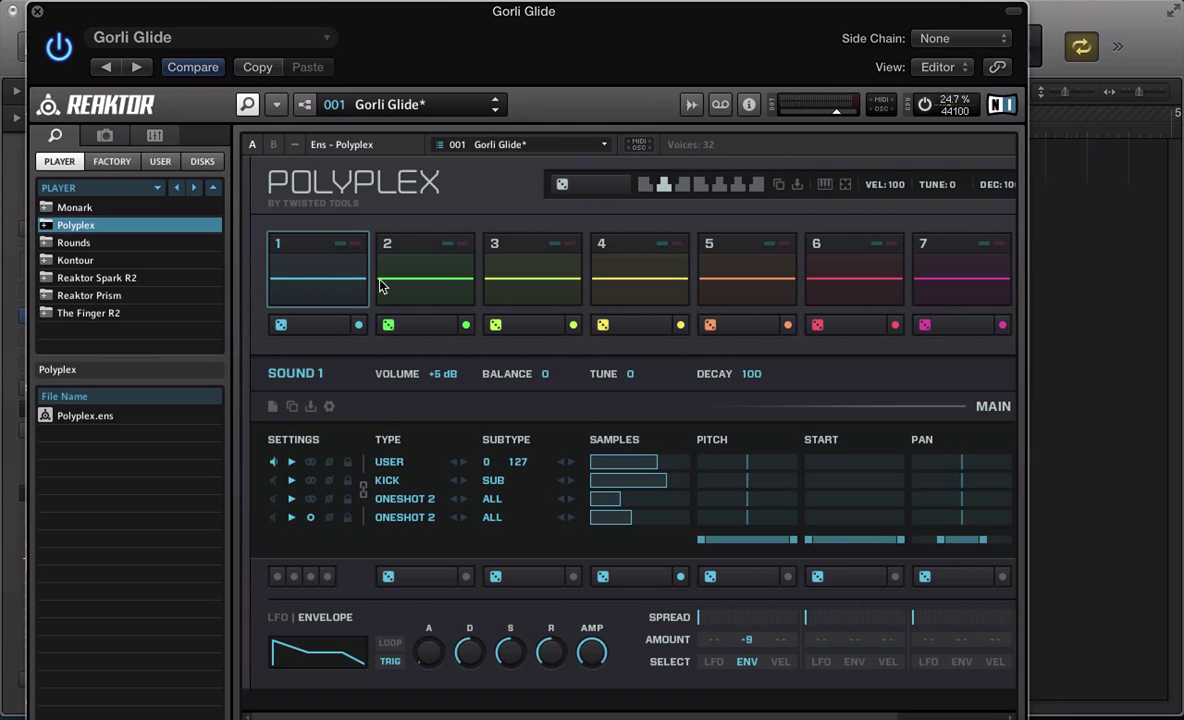
pyautogui.click(344, 276)
pyautogui.moveTo(658, 461); pyautogui.dragTo(603, 467)
pyautogui.click(351, 272)
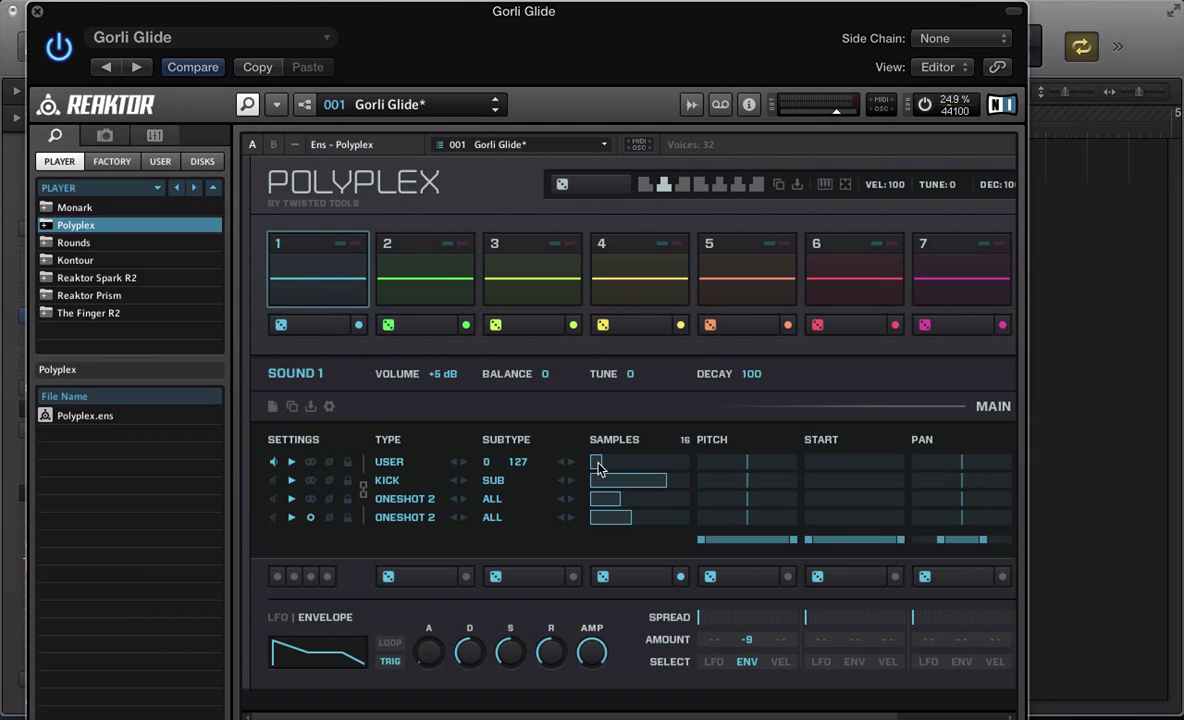
pyautogui.click(314, 285)
pyautogui.click(317, 284)
pyautogui.click(391, 461)
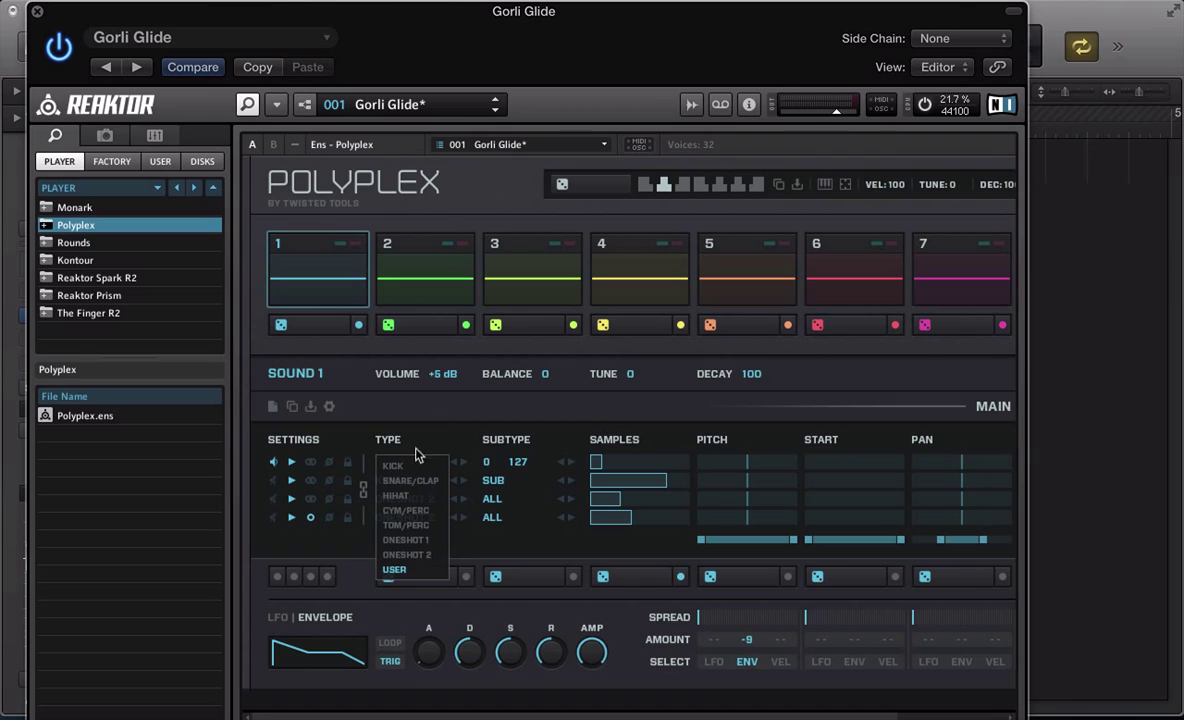
pyautogui.click(392, 569)
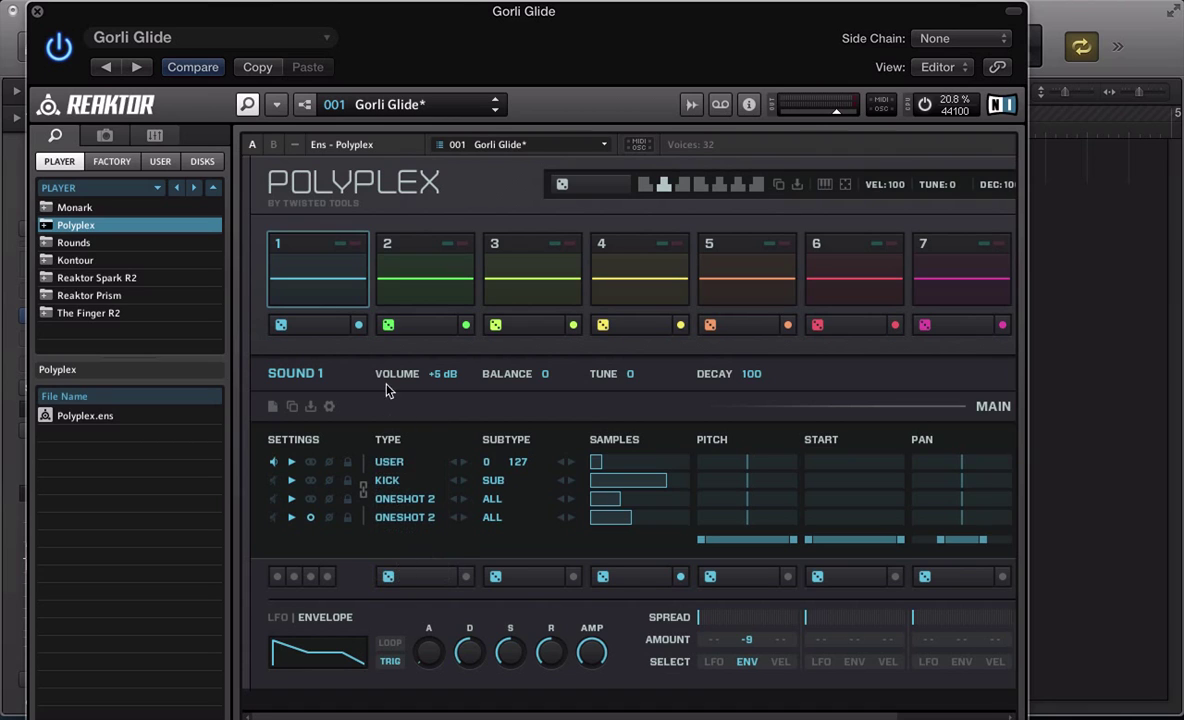
# Turn on Sound 1's USER setting in its extra settings panel
pyautogui.click(330, 407)
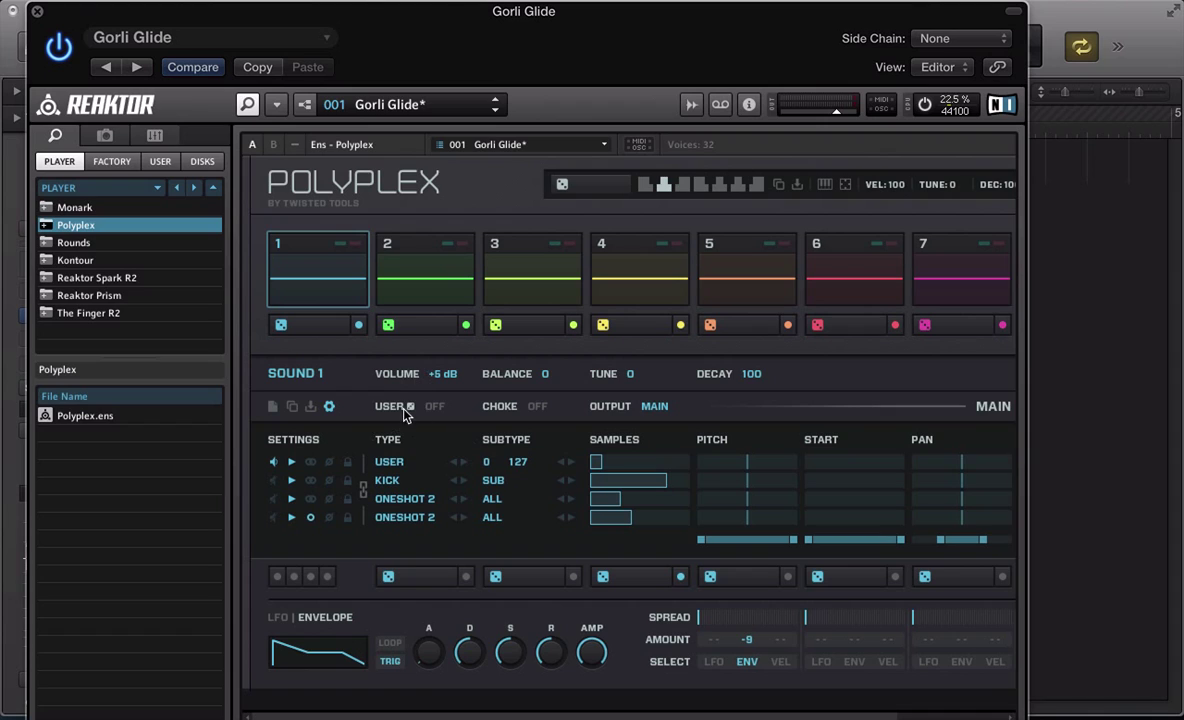
pyautogui.click(330, 407)
pyautogui.click(330, 407)
# Randomize Sound 1's layers until they read Kick, Oneshot 2, Oneshot 1 and Kick
pyautogui.click(426, 574)
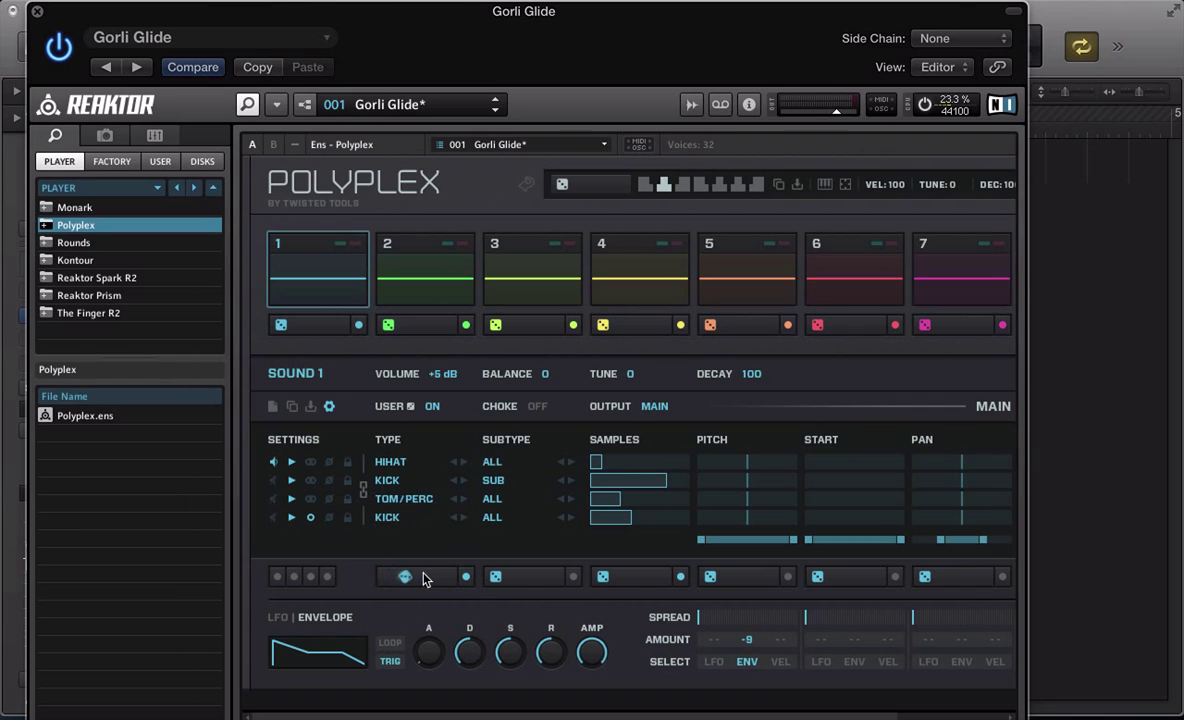
pyautogui.click(424, 578)
pyautogui.click(410, 577)
pyautogui.click(410, 575)
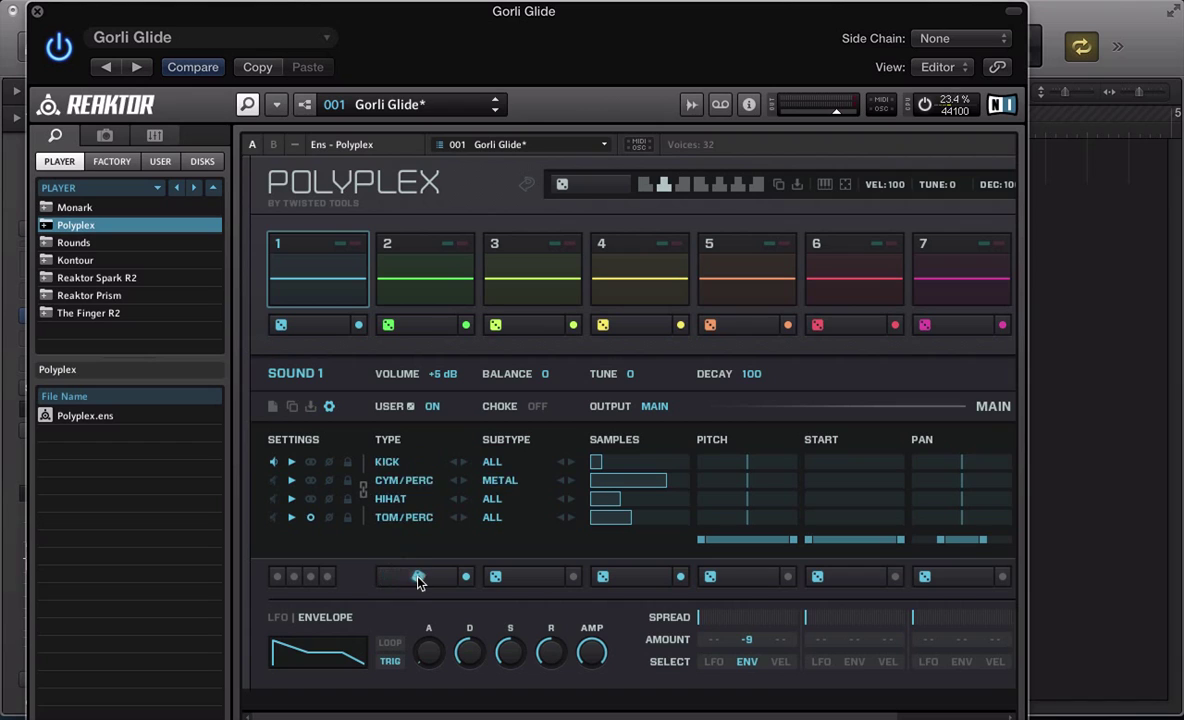
pyautogui.click(418, 582)
pyautogui.click(418, 581)
pyautogui.click(416, 578)
pyautogui.click(420, 580)
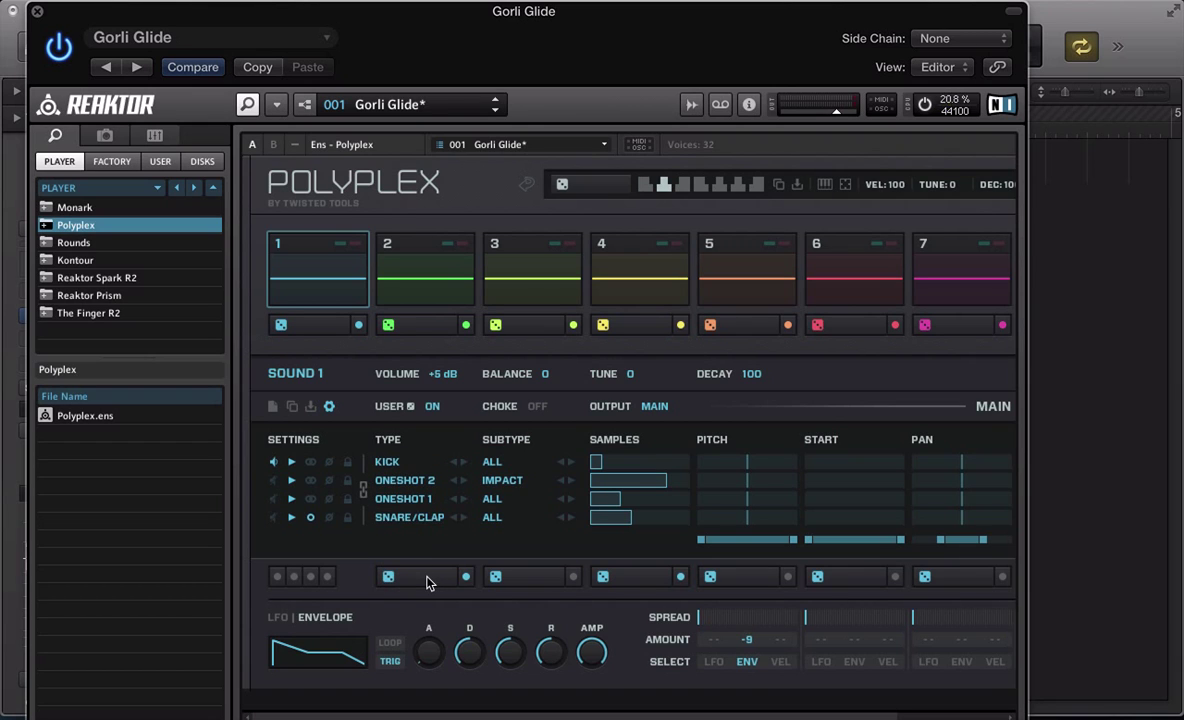
pyautogui.click(424, 578)
pyautogui.click(425, 573)
pyautogui.click(391, 466)
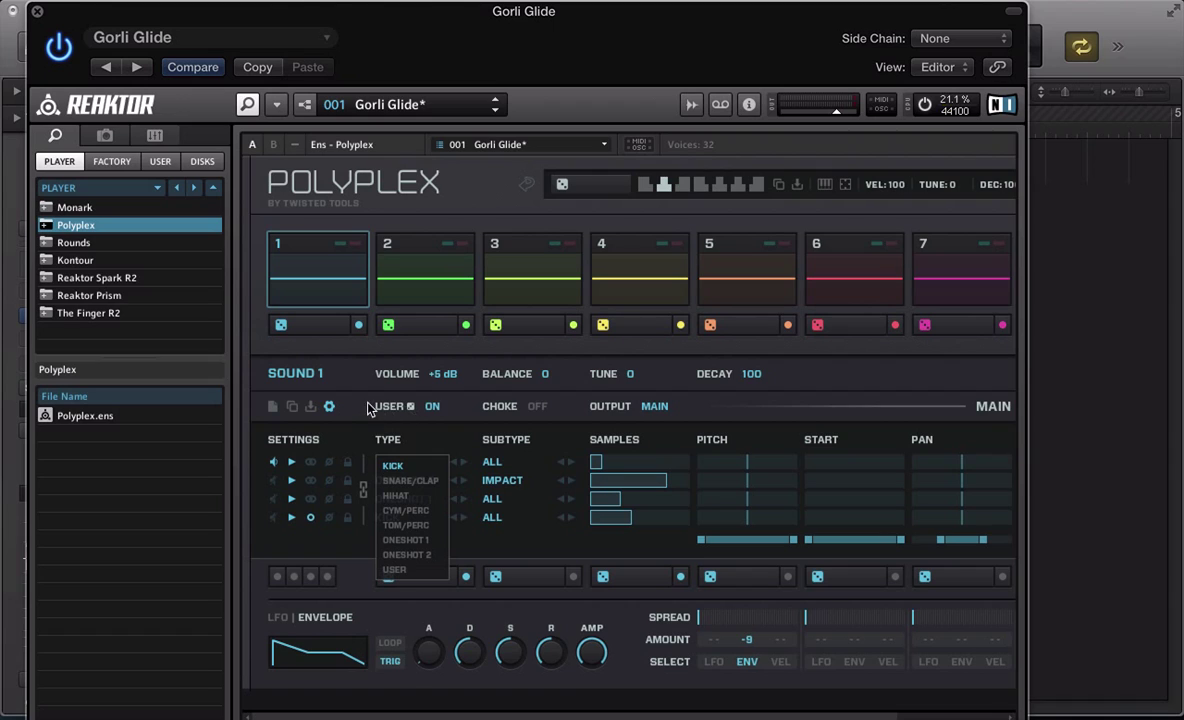
pyautogui.click(392, 466)
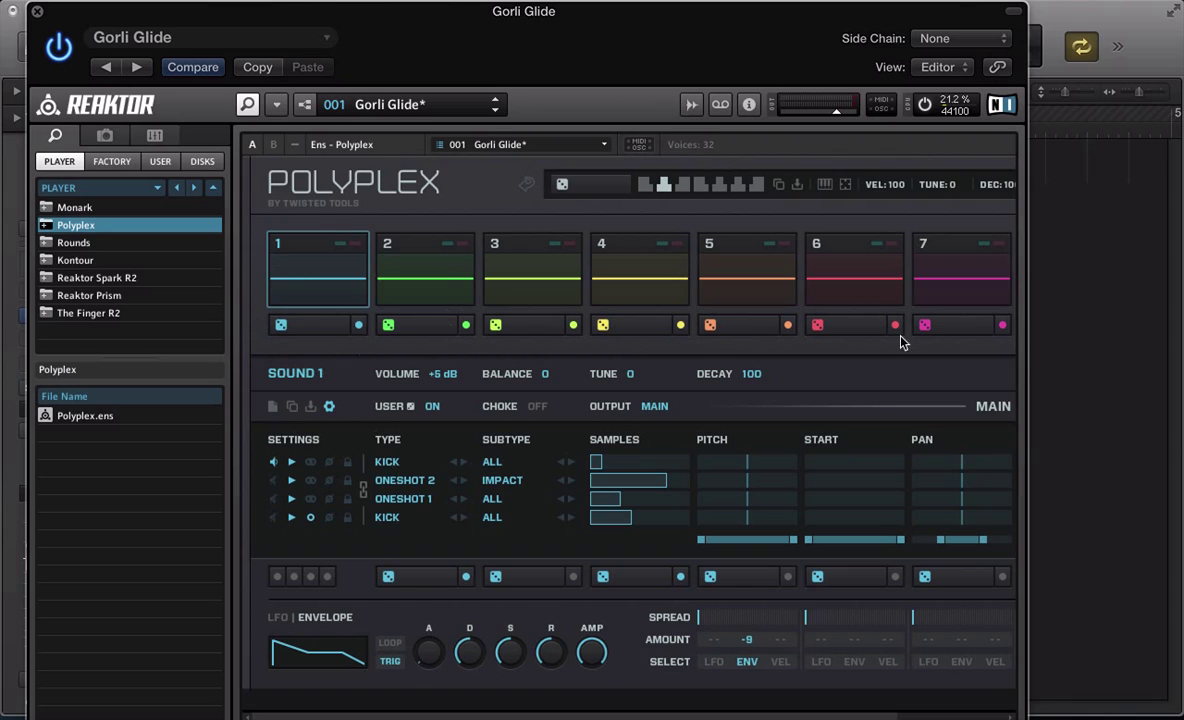
pyautogui.click(280, 282)
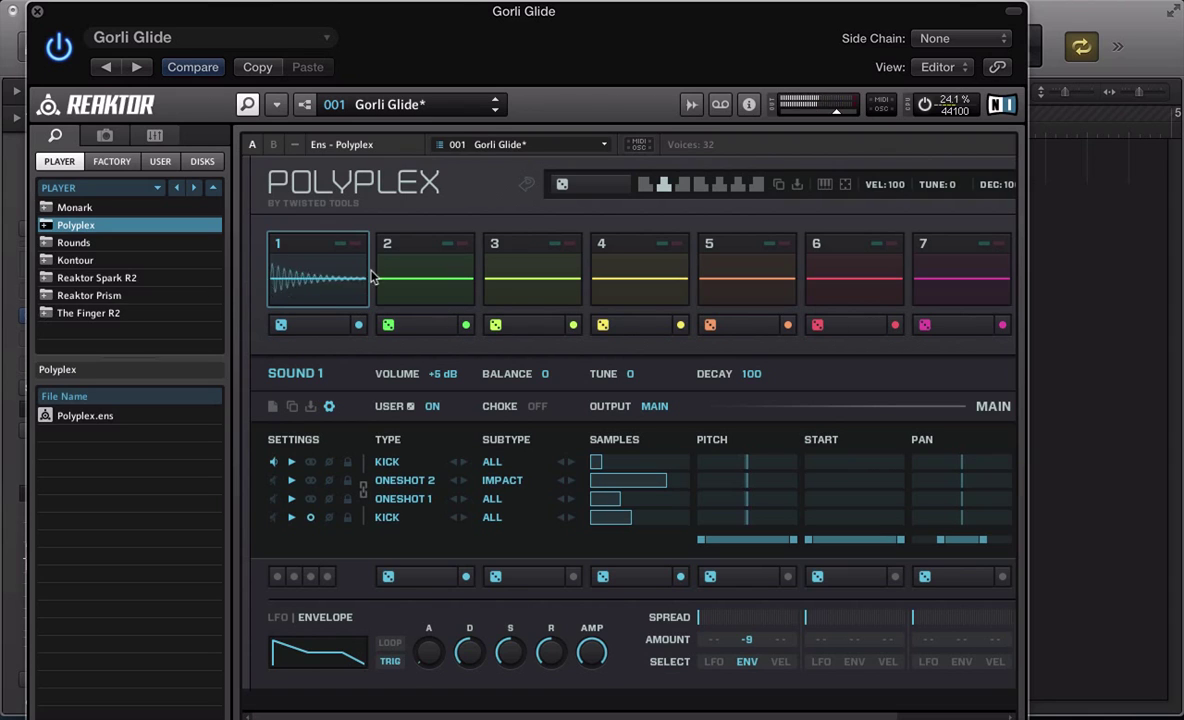
# Reopen the sample map editor on the Kick category and preview Kick Circuit 2
pyautogui.click(692, 104)
pyautogui.click(268, 485)
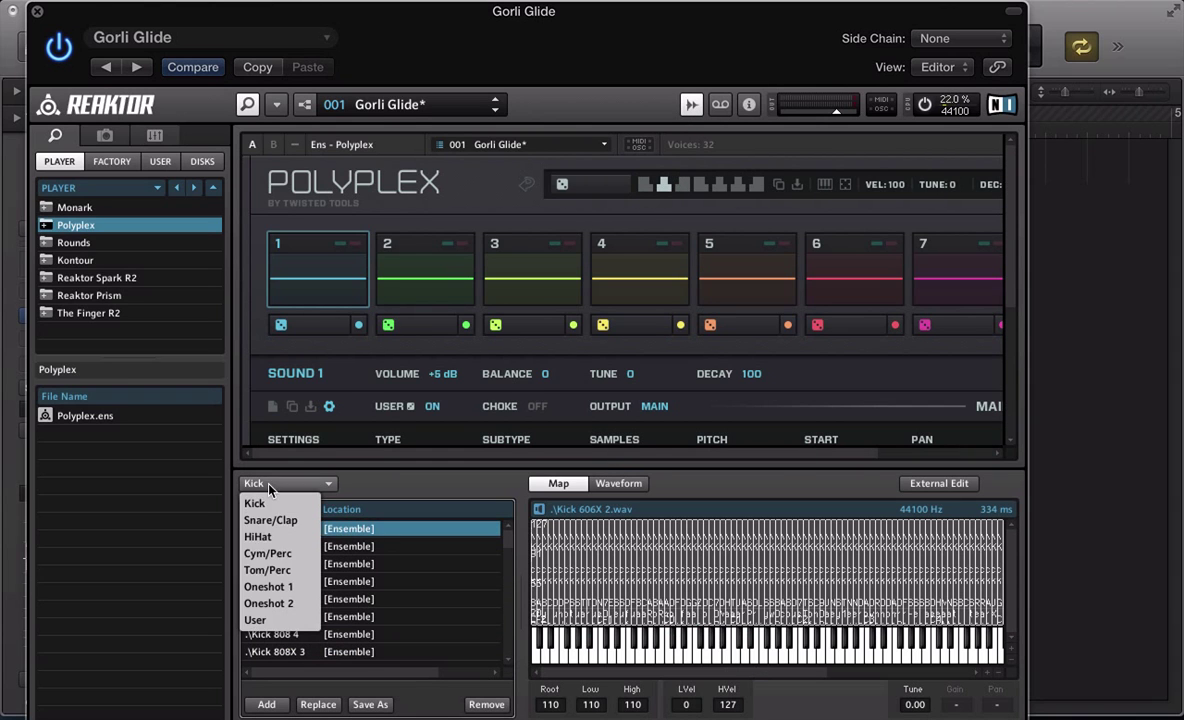
pyautogui.click(257, 502)
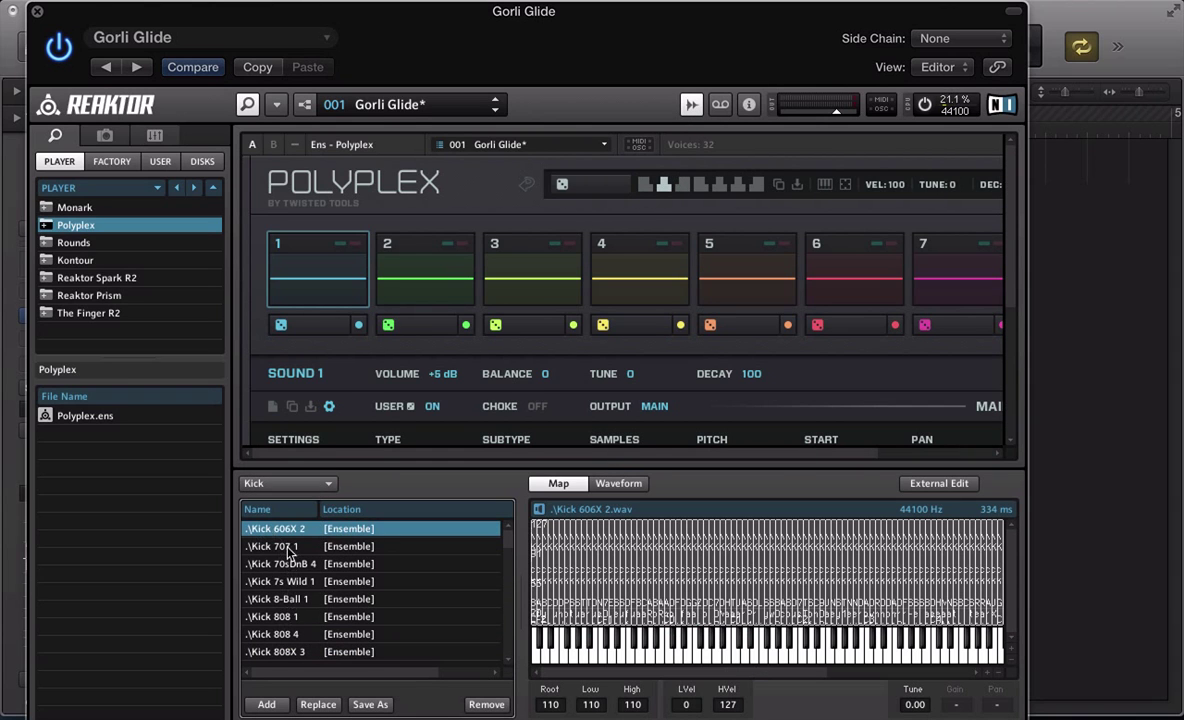
pyautogui.scroll(-5, 316, 625)
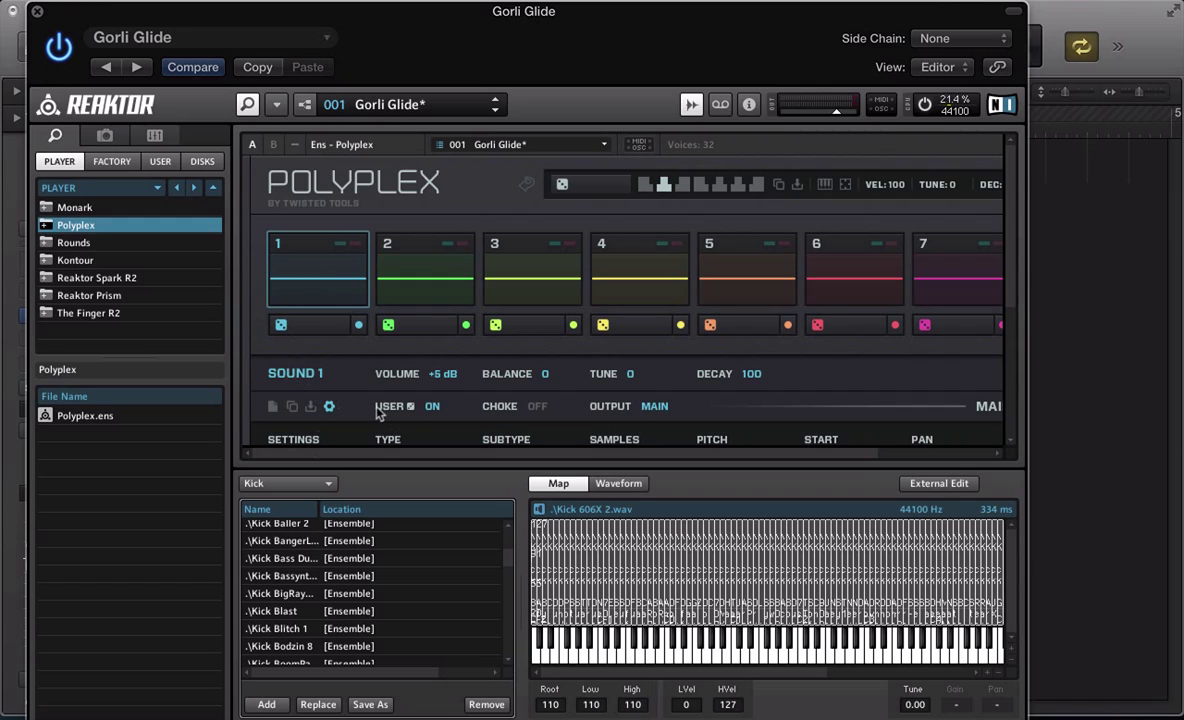
pyautogui.scroll(-4, 318, 565)
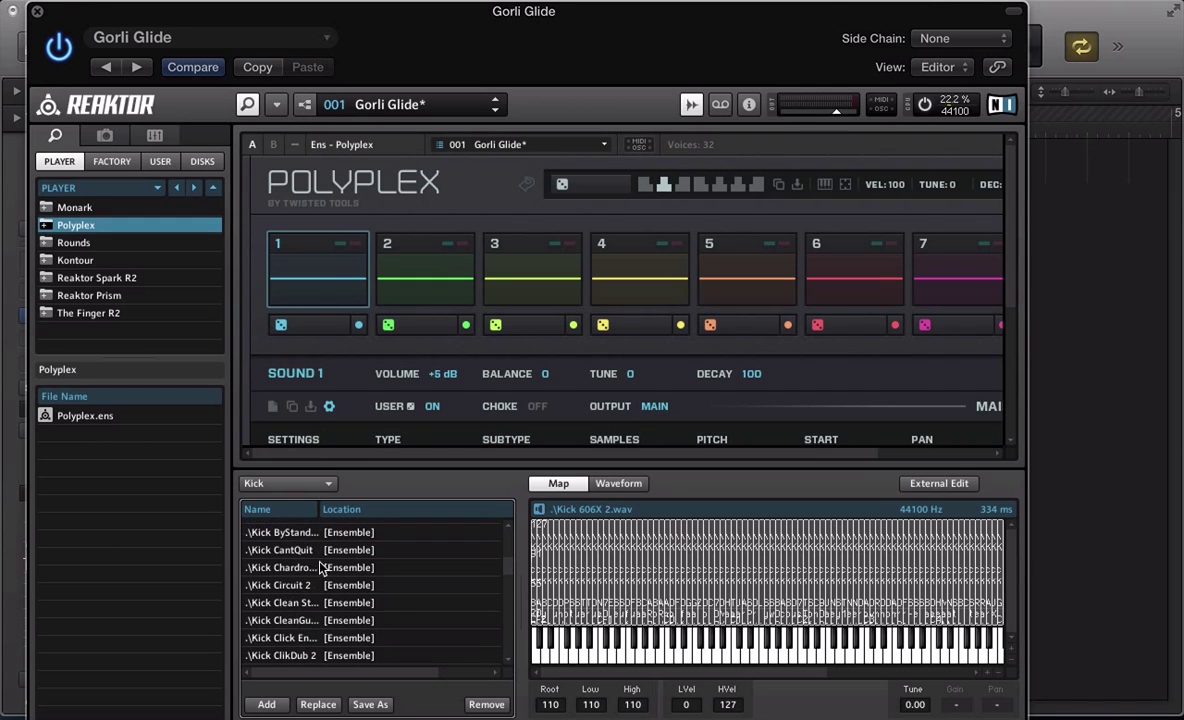
pyautogui.click(265, 587)
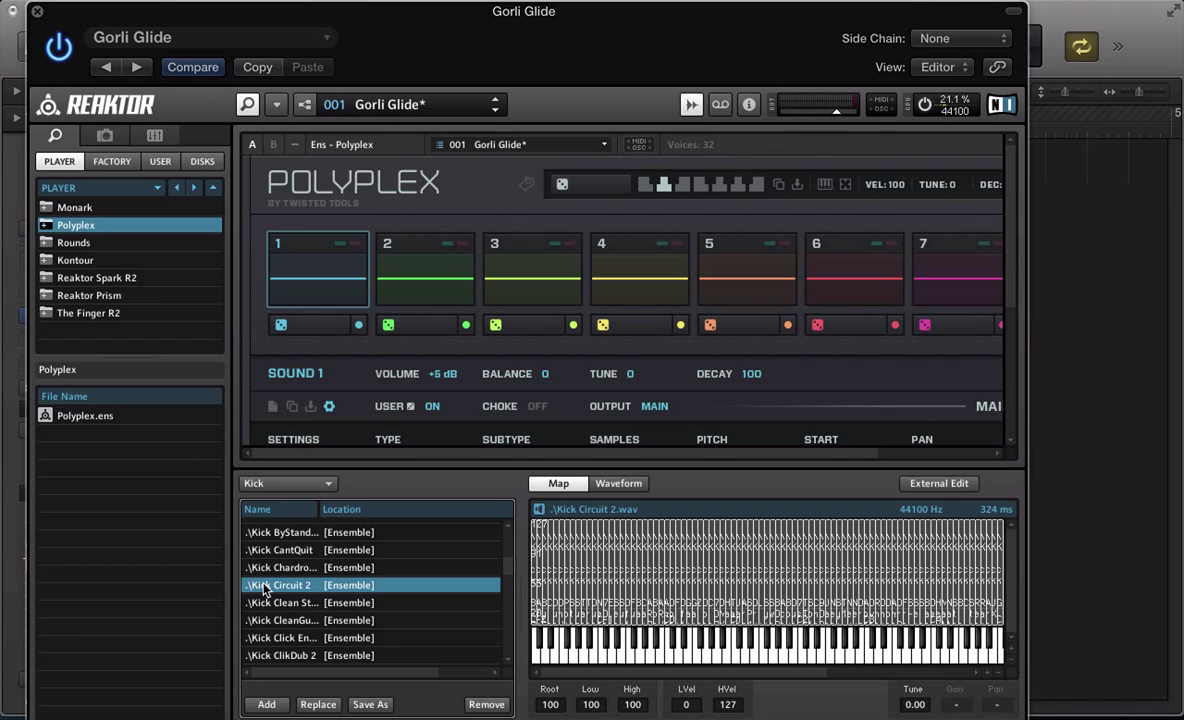
# Remove all 128 Kick samples and drop your SM43 kick WAV files onto the map
pyautogui.press('super+a')
pyautogui.click(486, 704)
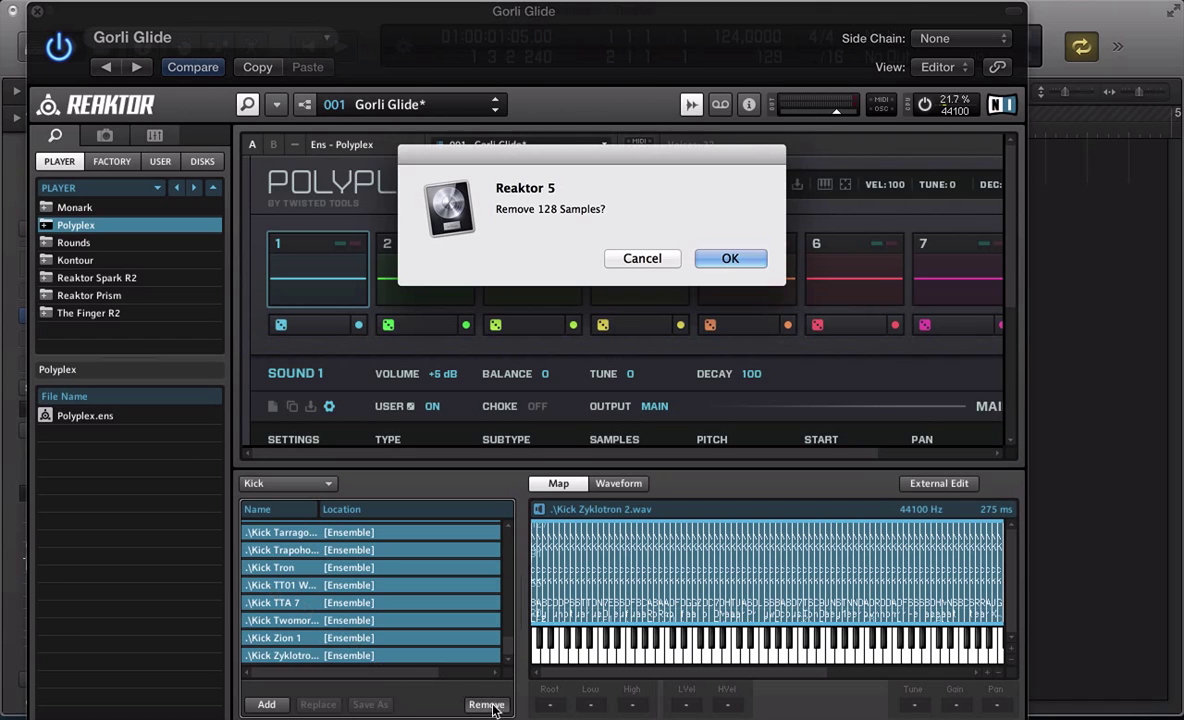
pyautogui.click(708, 257)
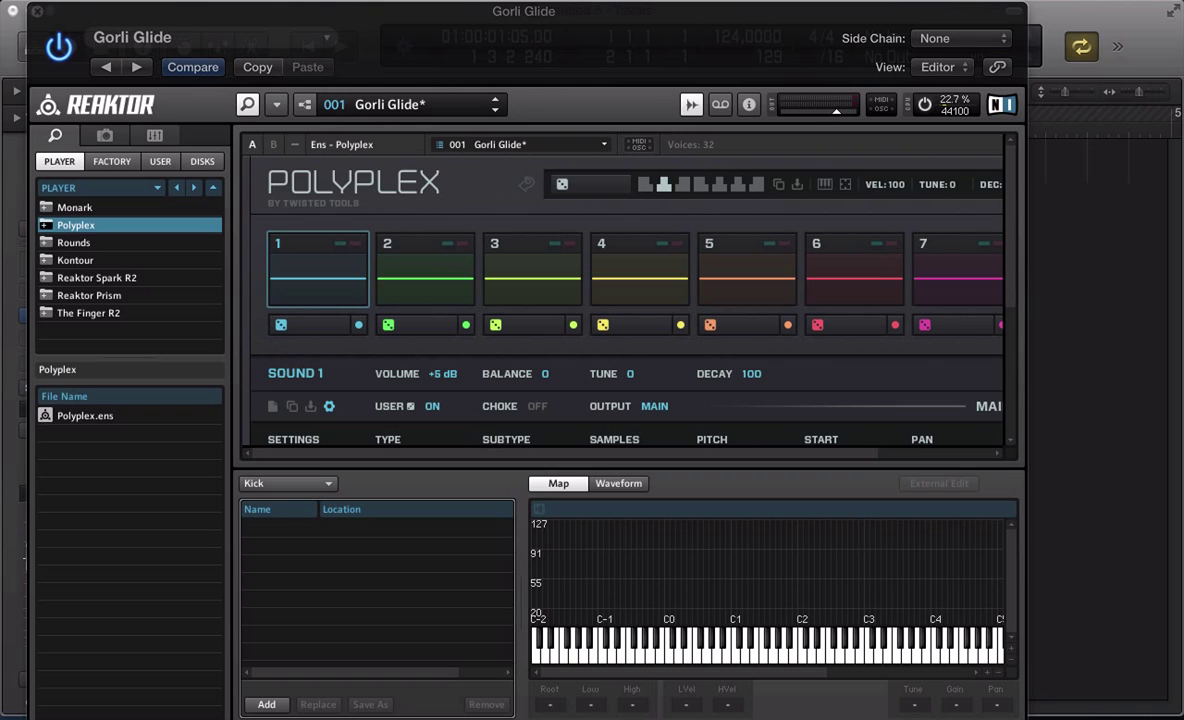
pyautogui.moveTo(1170, 610); pyautogui.dragTo(553, 600)
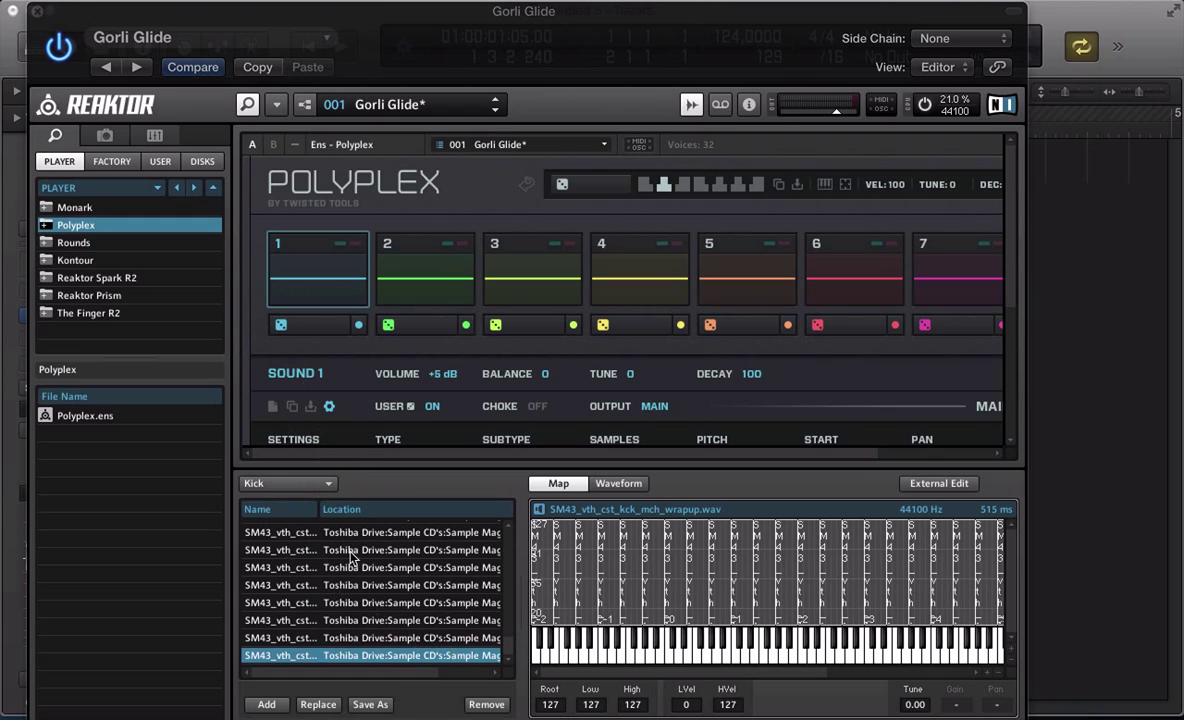
# Widen the KICK layer's sample range and audition the new kick on pad 1
pyautogui.click(690, 105)
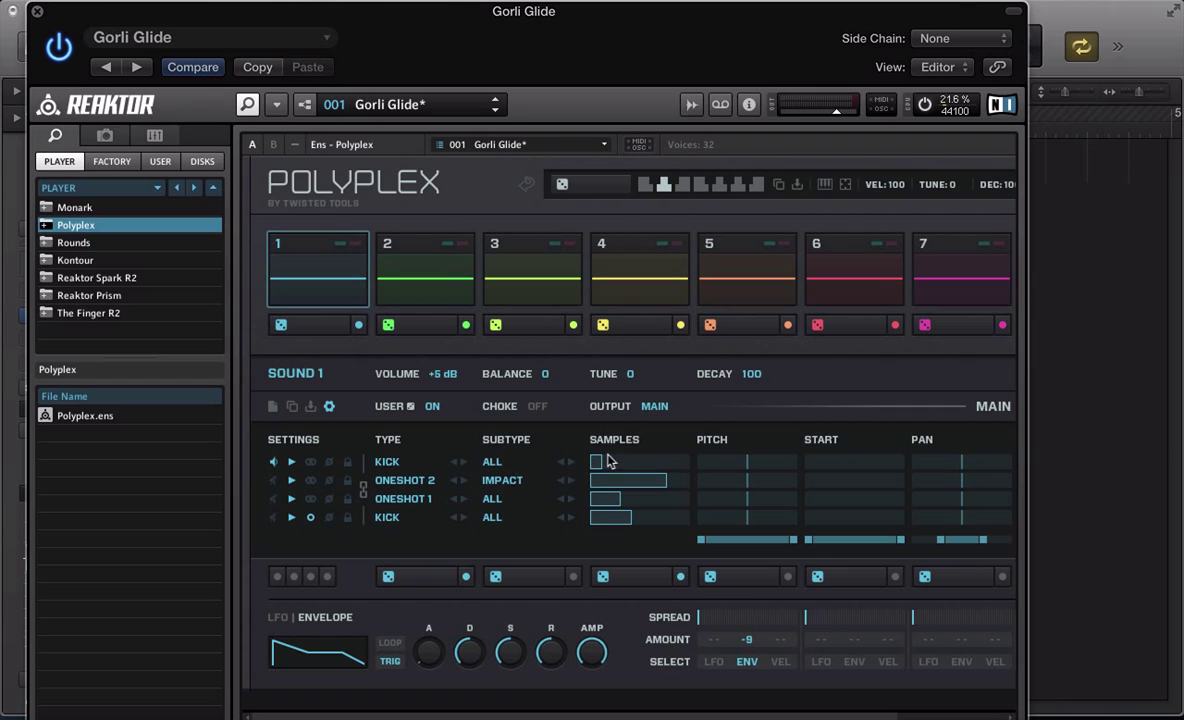
pyautogui.click(343, 270)
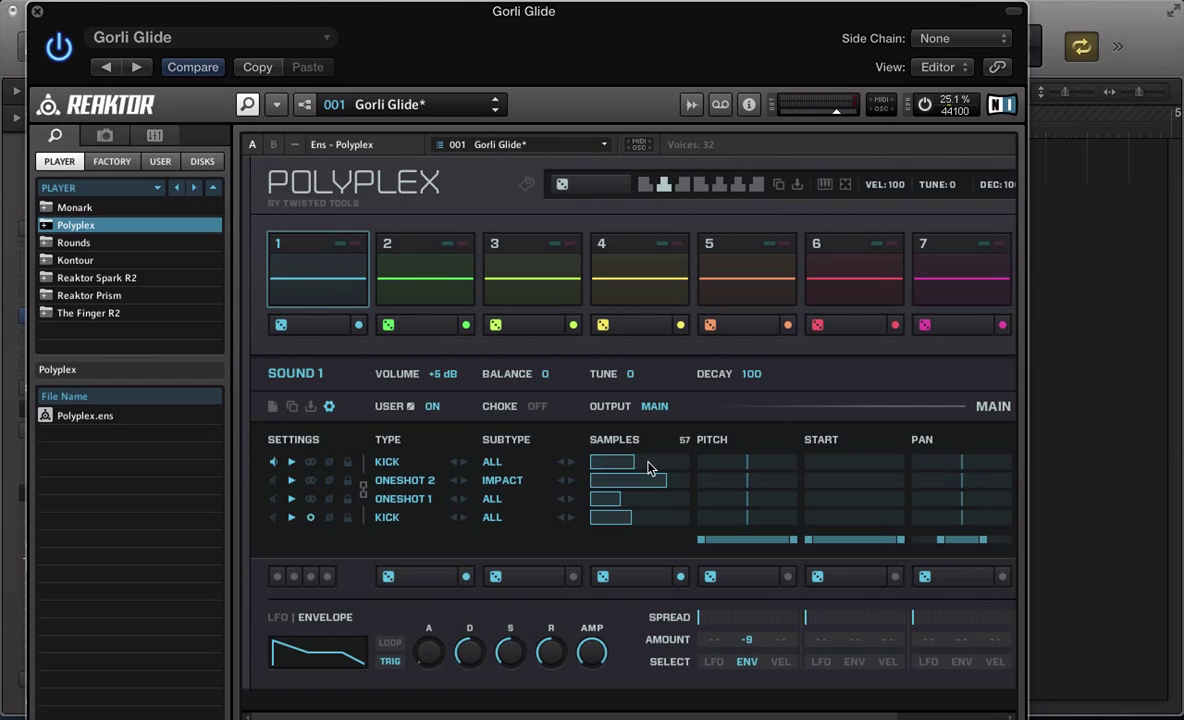
pyautogui.click(344, 268)
pyautogui.click(305, 260)
# Switch to pad 2's snare sound and open its sample map category list
pyautogui.click(455, 272)
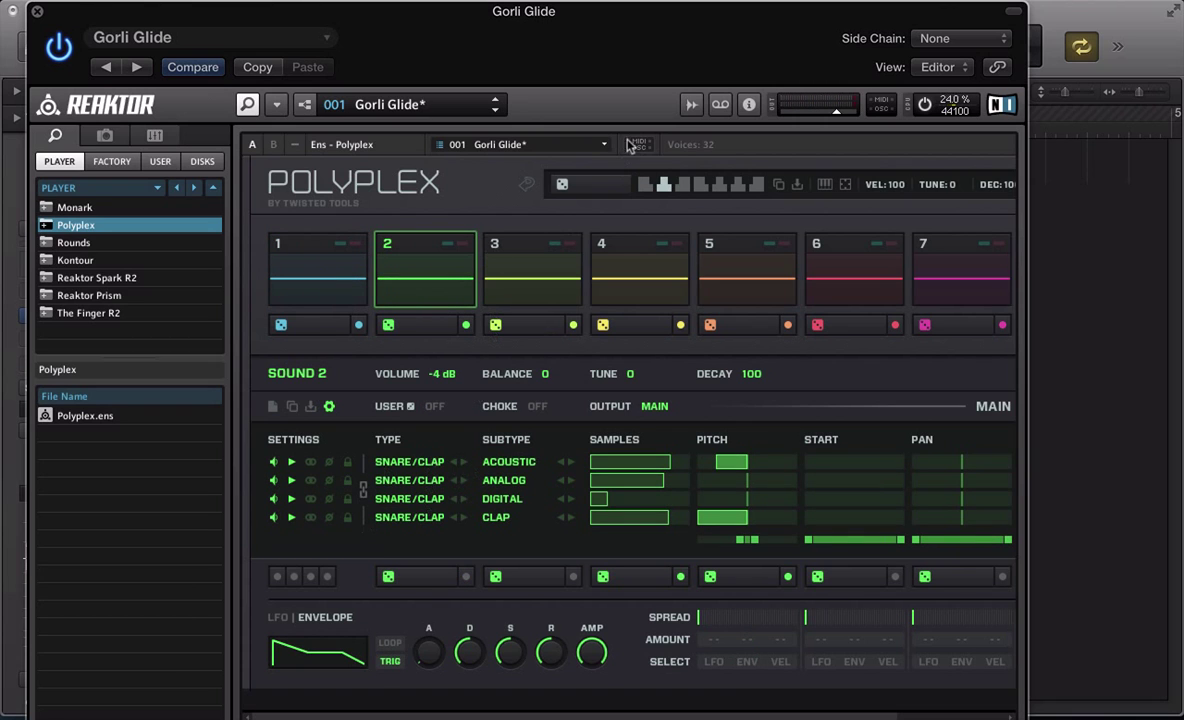
pyautogui.click(692, 106)
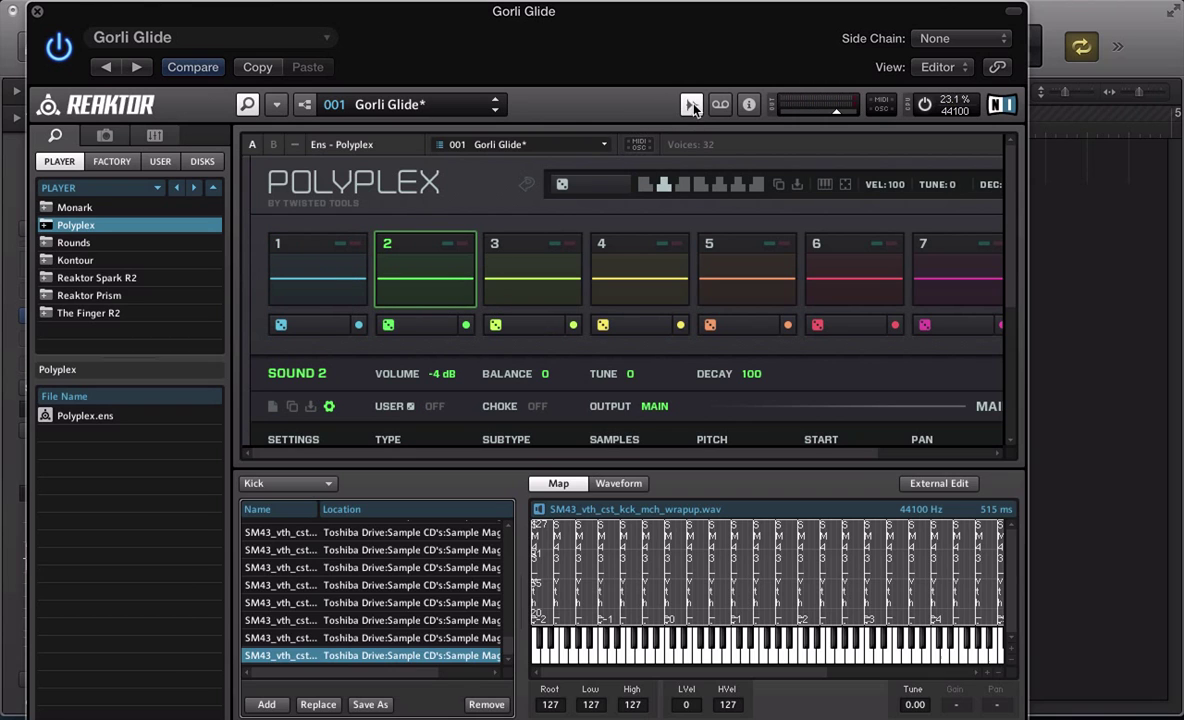
pyautogui.click(311, 484)
# Remove all 128 Snare/Clap factory samples and drag your SM43 snare WAV files onto the map
pyautogui.click(271, 520)
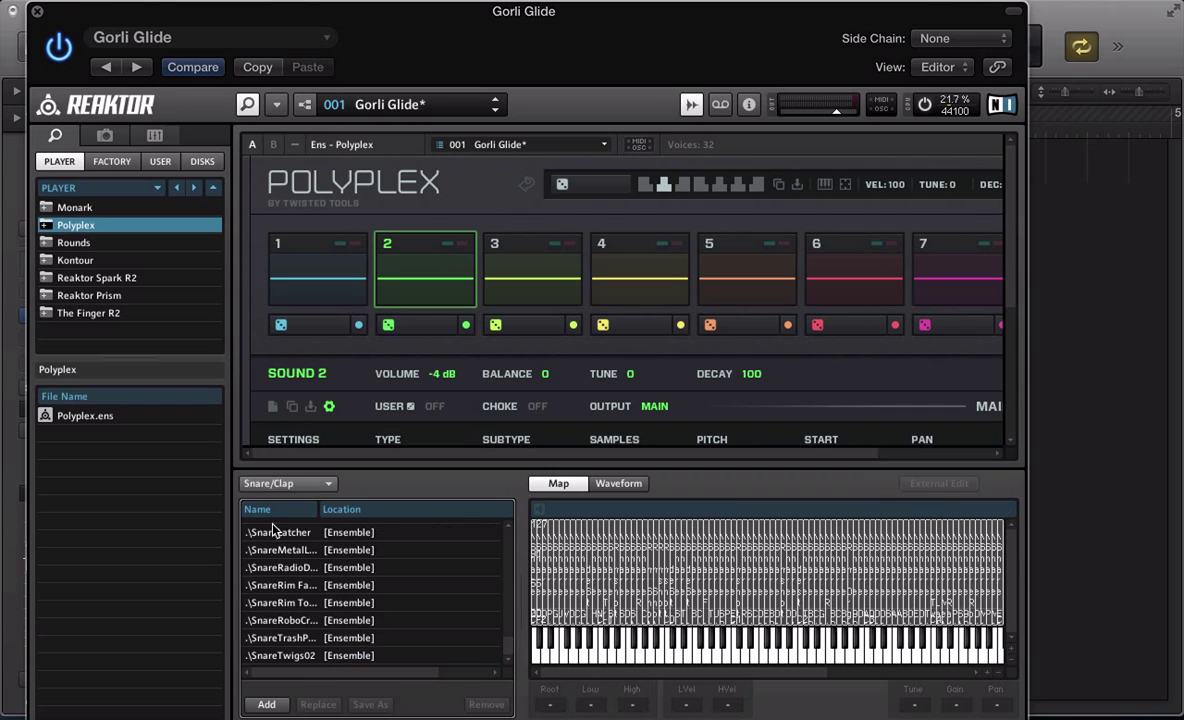
pyautogui.click(277, 532)
pyautogui.press('super+a')
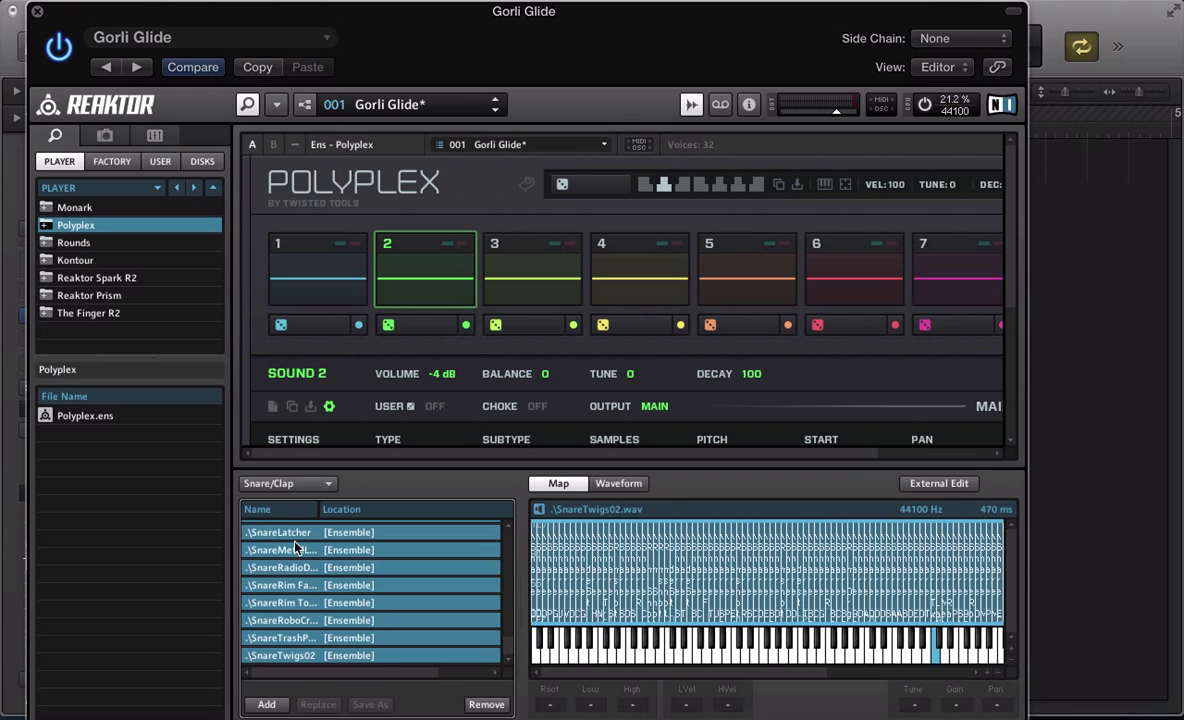
pyautogui.click(485, 704)
pyautogui.click(731, 259)
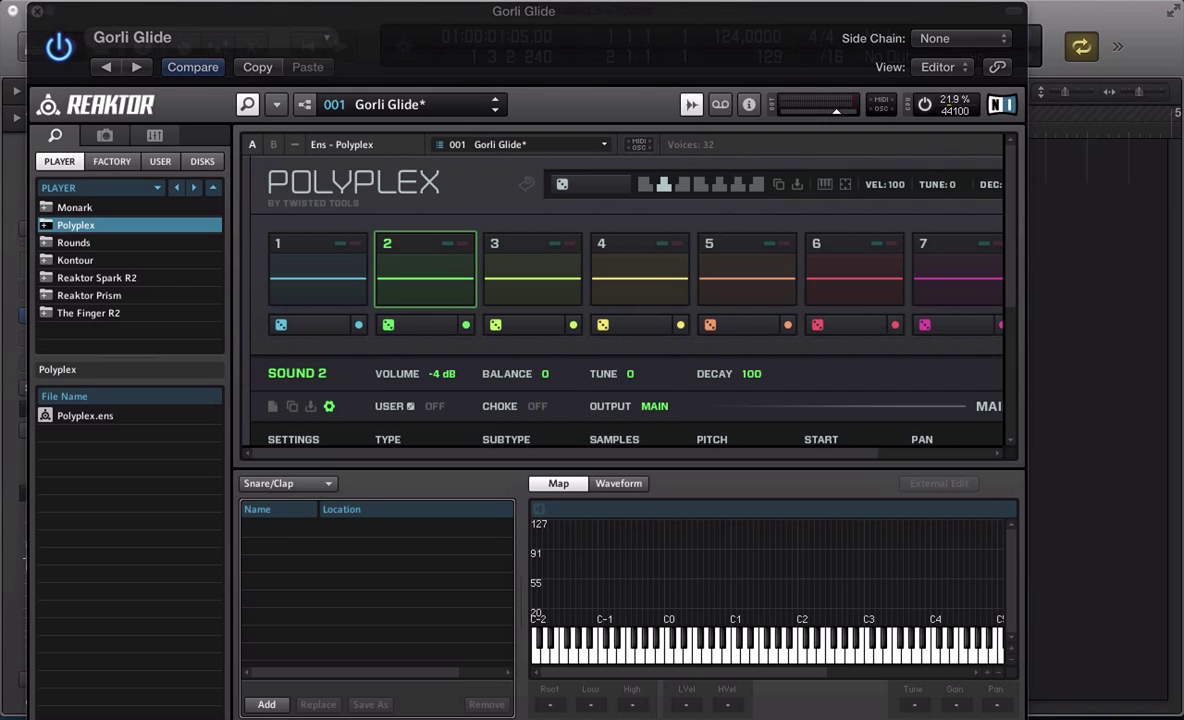
pyautogui.moveTo(789, 718); pyautogui.dragTo(545, 594)
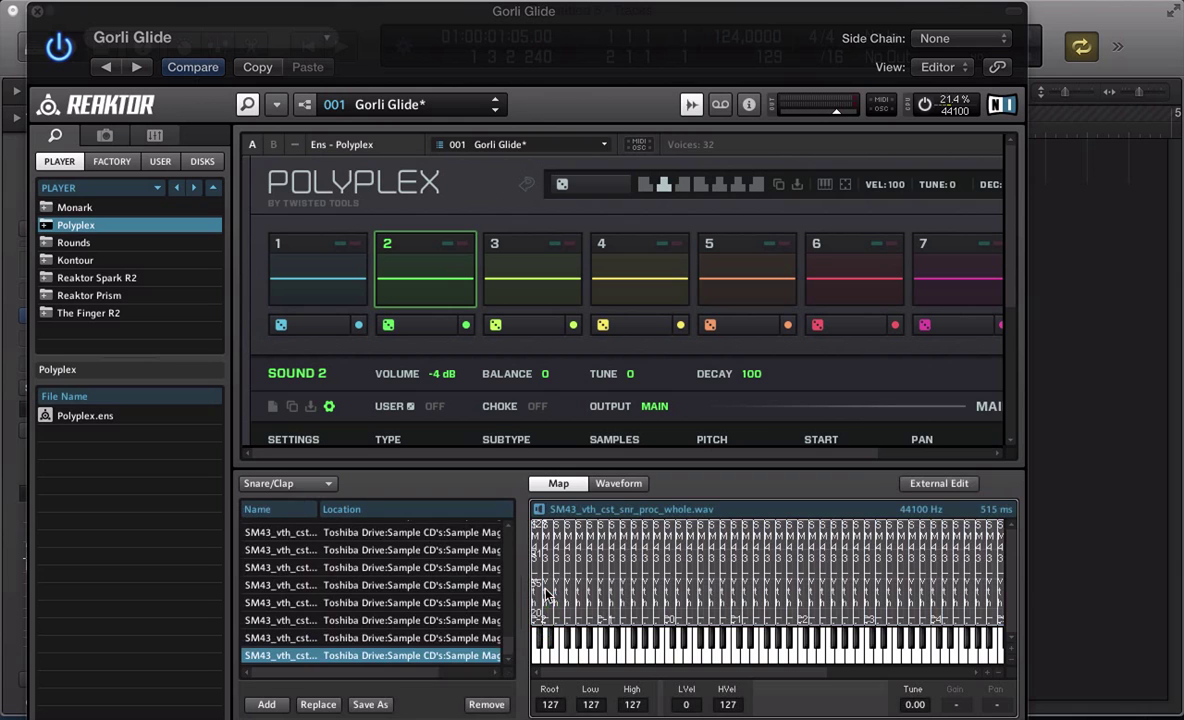
# Solo the first snare layer, shorten the ACOUSTIC sample range and audition pad 2
pyautogui.click(689, 104)
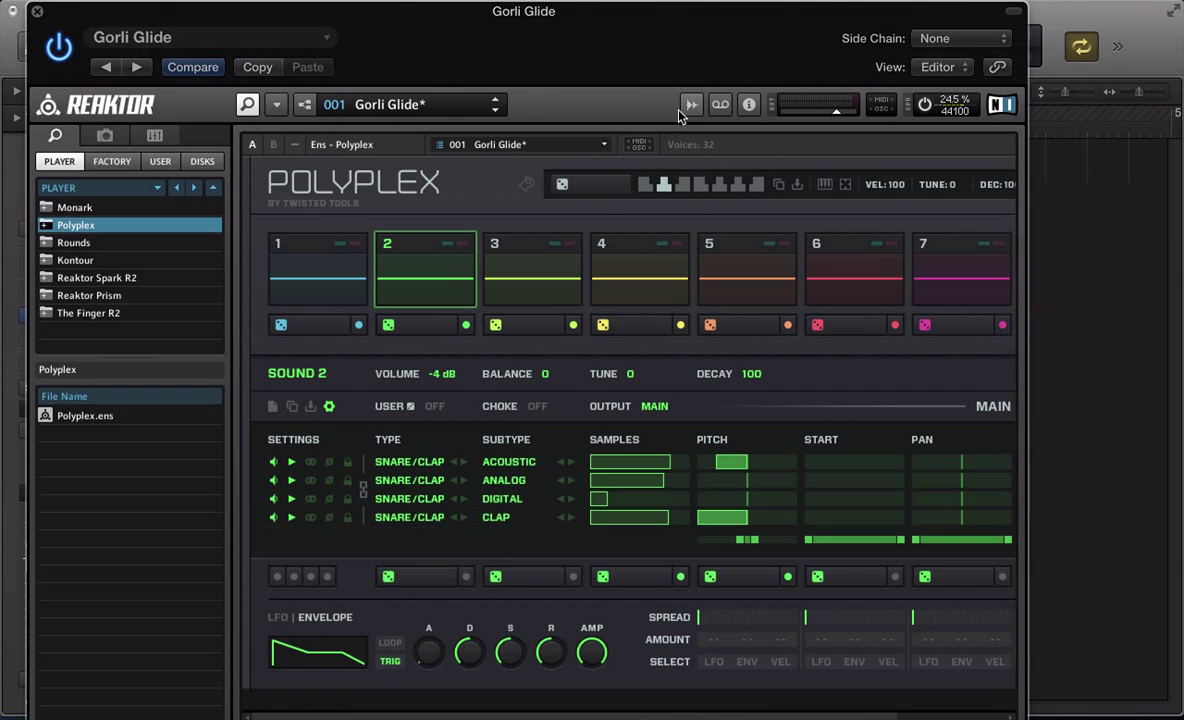
pyautogui.click(274, 461)
pyautogui.moveTo(670, 470); pyautogui.dragTo(585, 435)
pyautogui.click(400, 255)
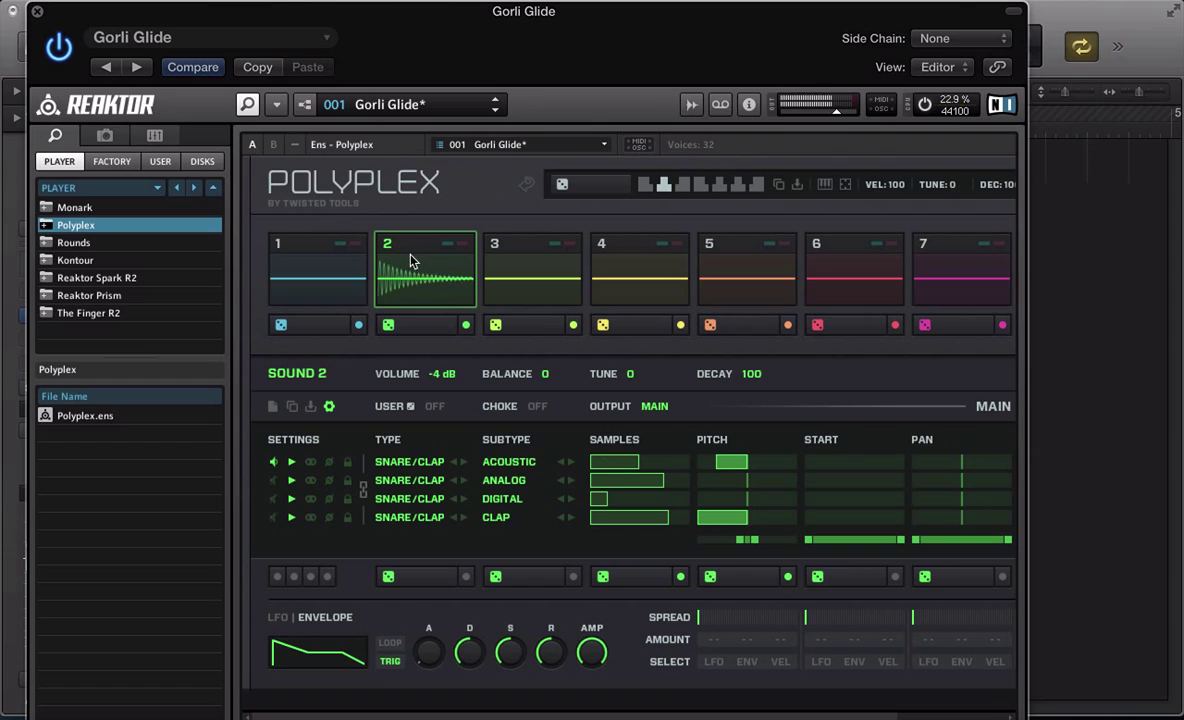
# Step through acoustic snare samples, settle on sample 19, and hear it on pad 2
pyautogui.click(597, 463)
pyautogui.click(449, 286)
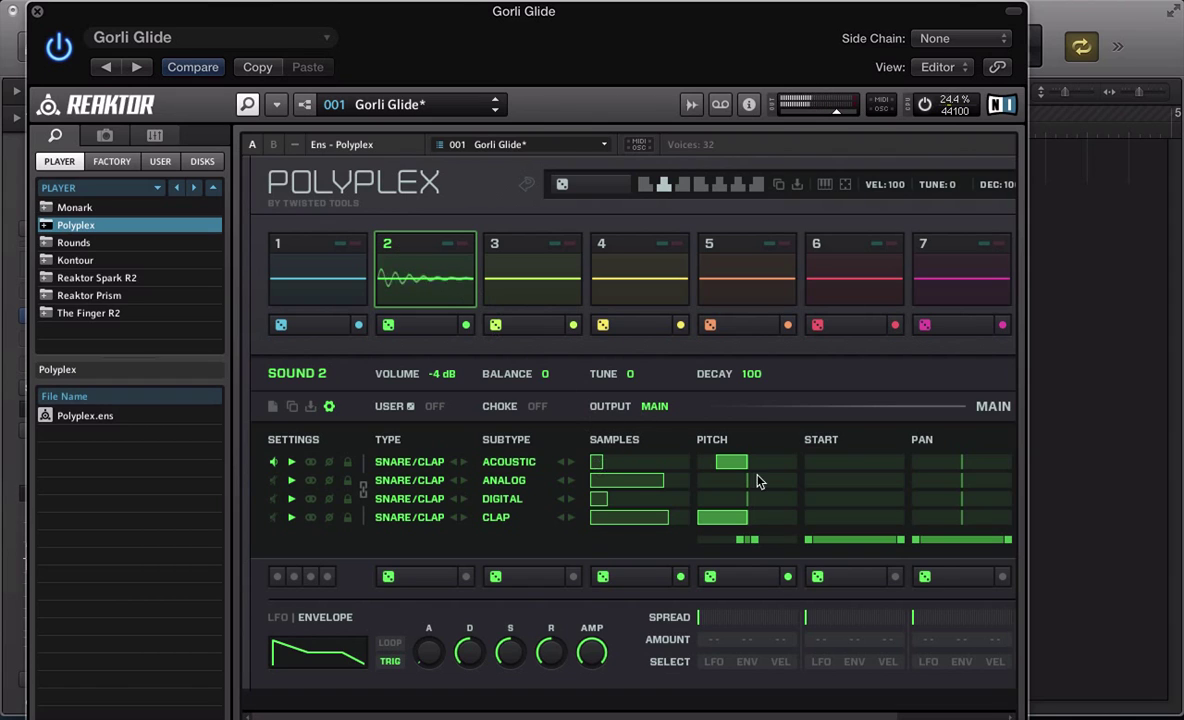
pyautogui.click(745, 465)
pyautogui.click(428, 285)
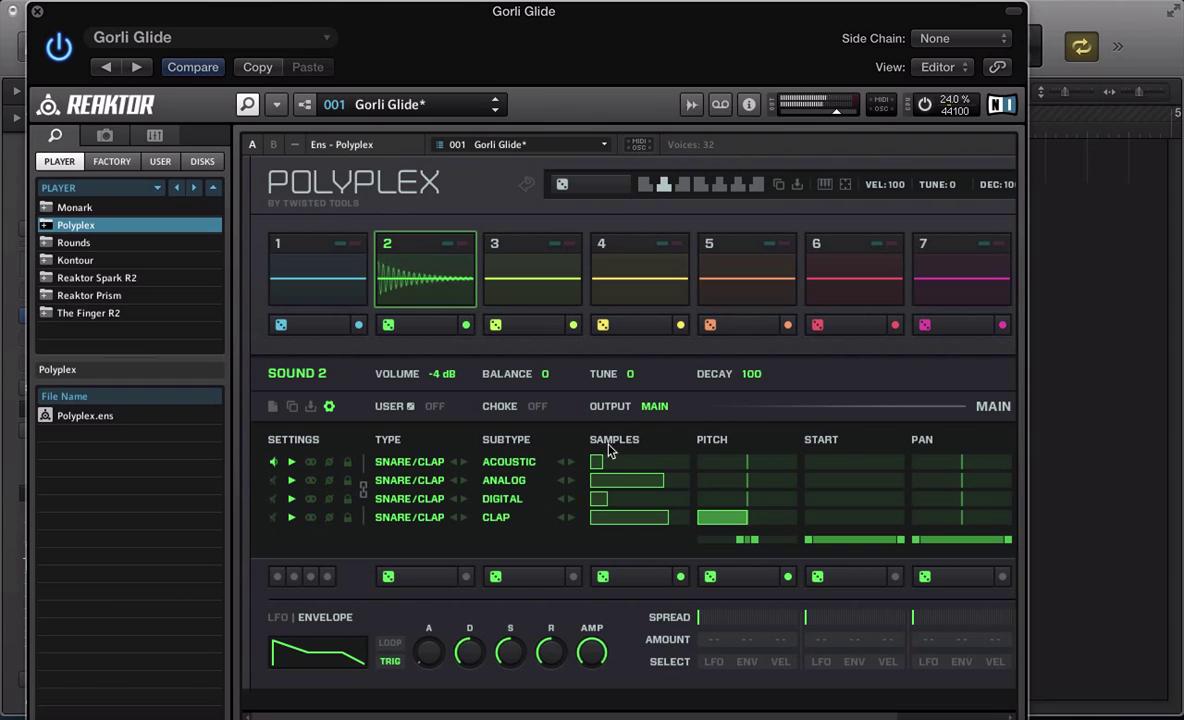
pyautogui.moveTo(605, 455); pyautogui.dragTo(675, 468)
pyautogui.click(424, 290)
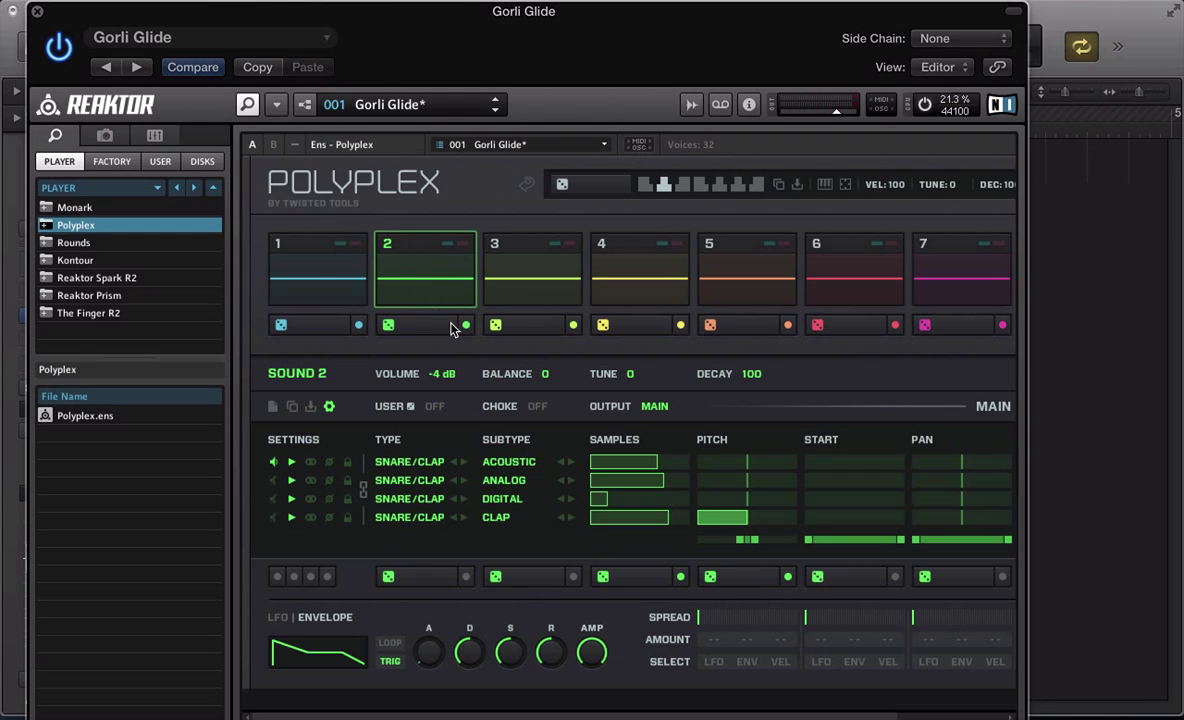
# Audition the kick and snare repeatedly, then pads 3 through 7 in turn
pyautogui.click(305, 270)
pyautogui.click(390, 262)
pyautogui.click(335, 275)
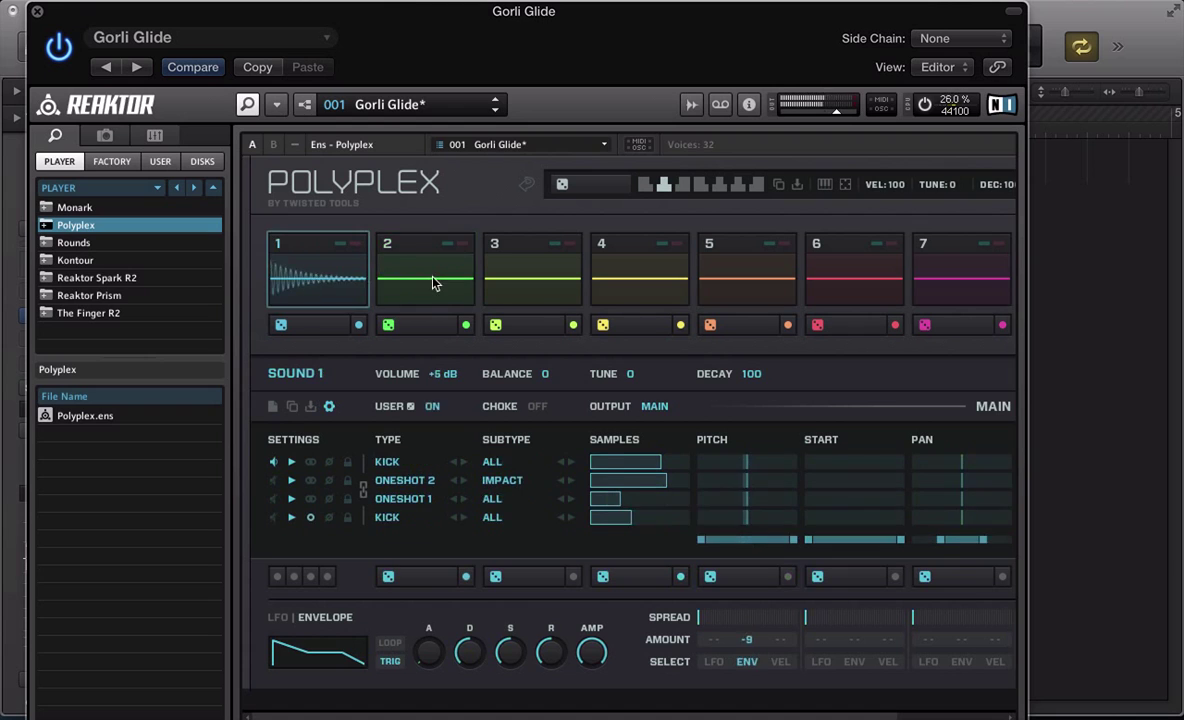
pyautogui.click(425, 275)
pyautogui.click(357, 279)
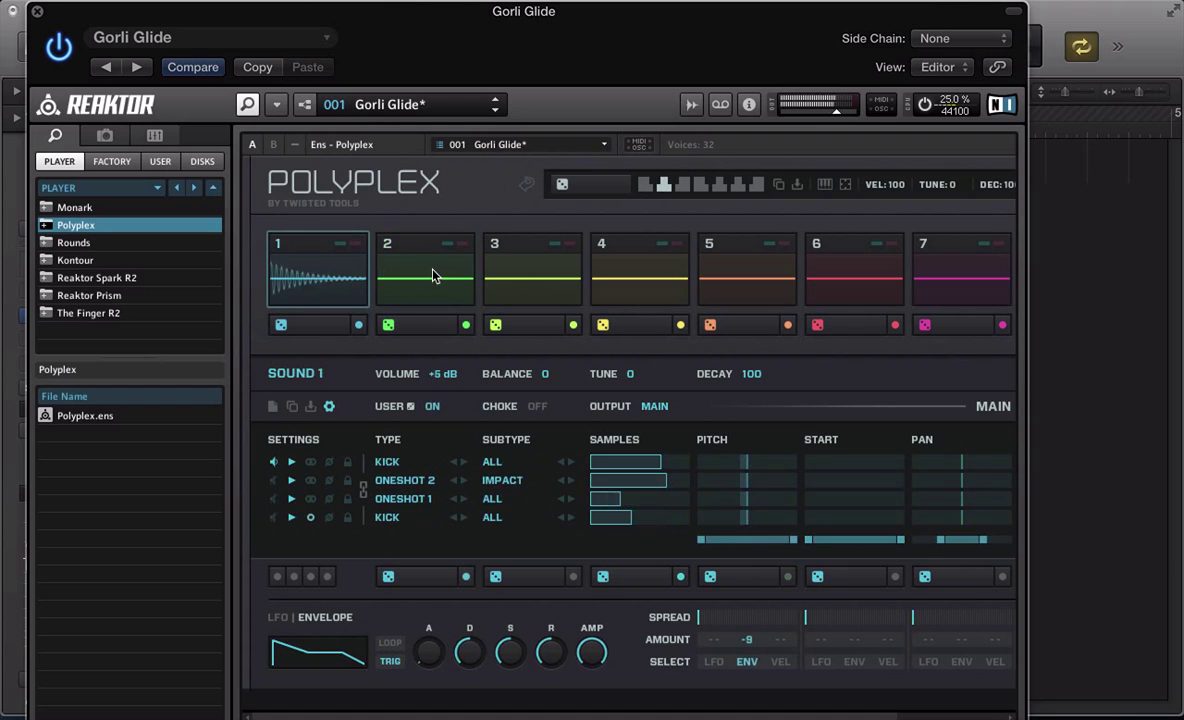
pyautogui.click(402, 255)
pyautogui.click(560, 282)
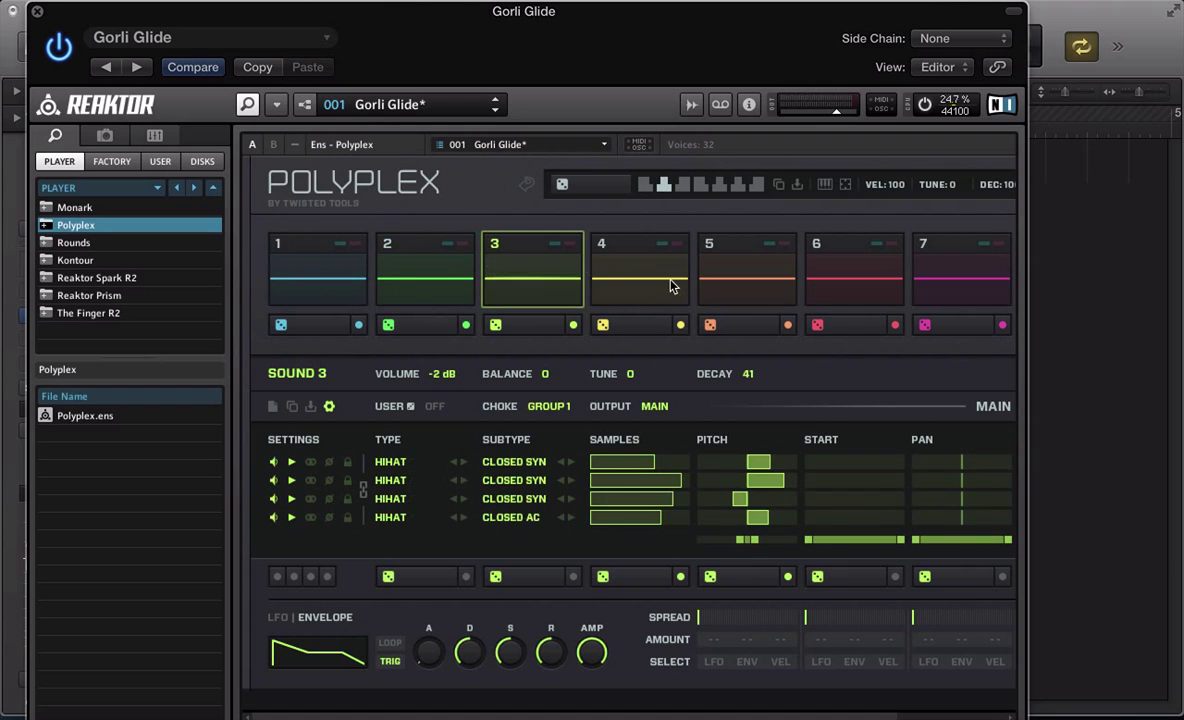
pyautogui.click(630, 265)
pyautogui.click(745, 272)
pyautogui.click(868, 287)
pyautogui.click(932, 278)
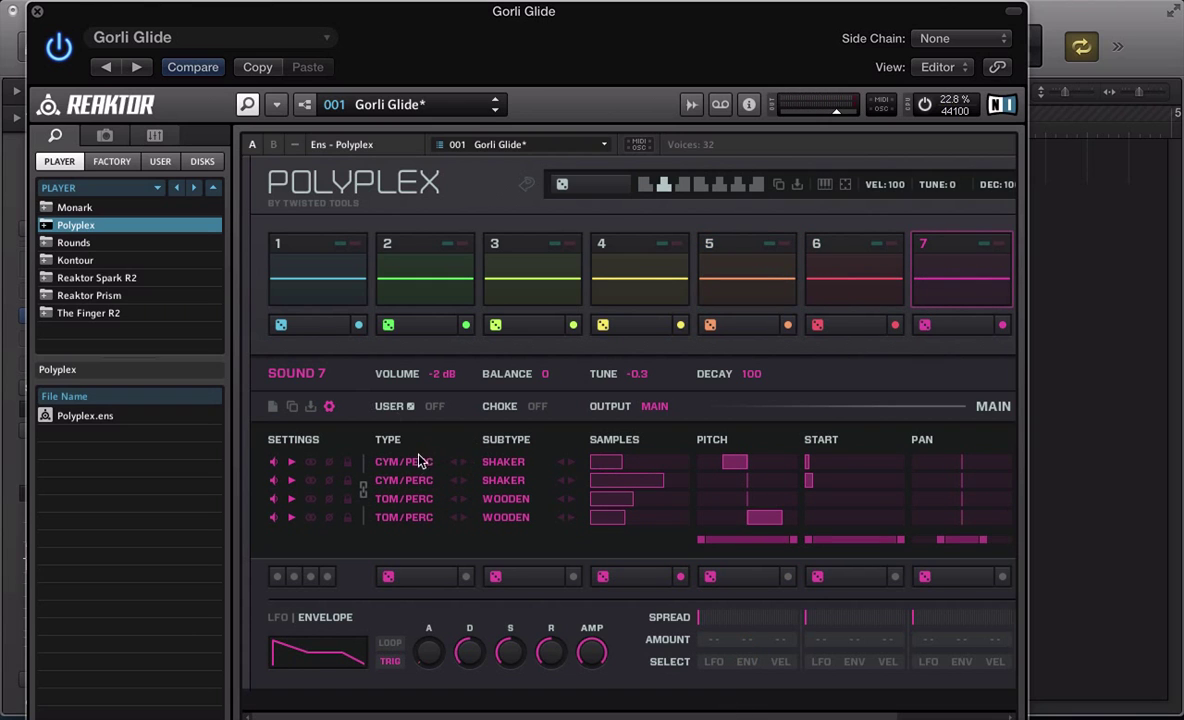
# Show the HiHat sample map in the sample map editor, then close it
pyautogui.click(690, 105)
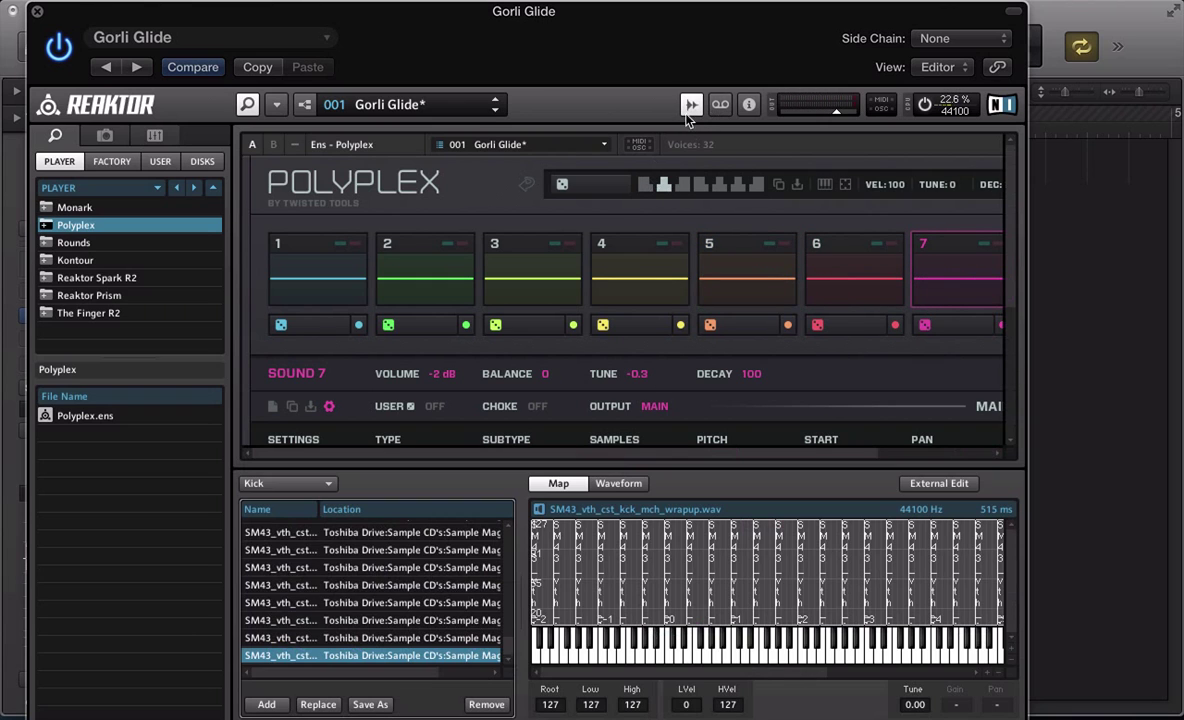
pyautogui.click(257, 484)
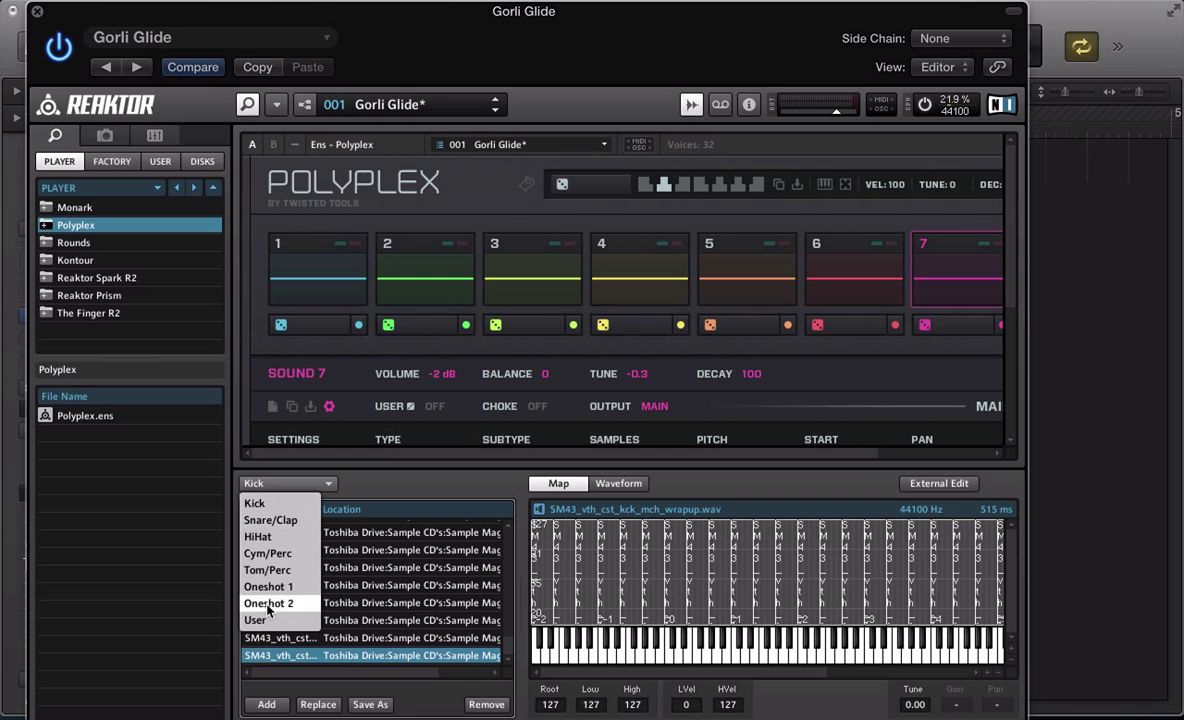
pyautogui.click(258, 537)
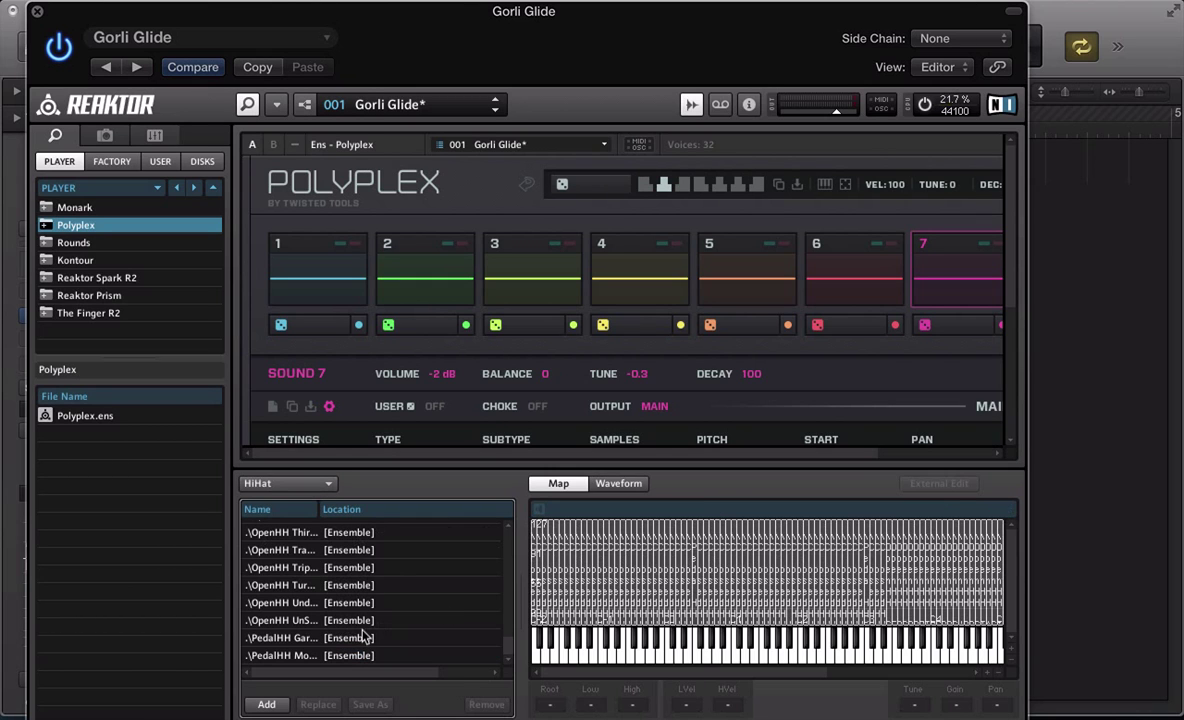
pyautogui.click(694, 106)
# Bring up Reaktor's main menu with its File submenu showing
pyautogui.click(276, 104)
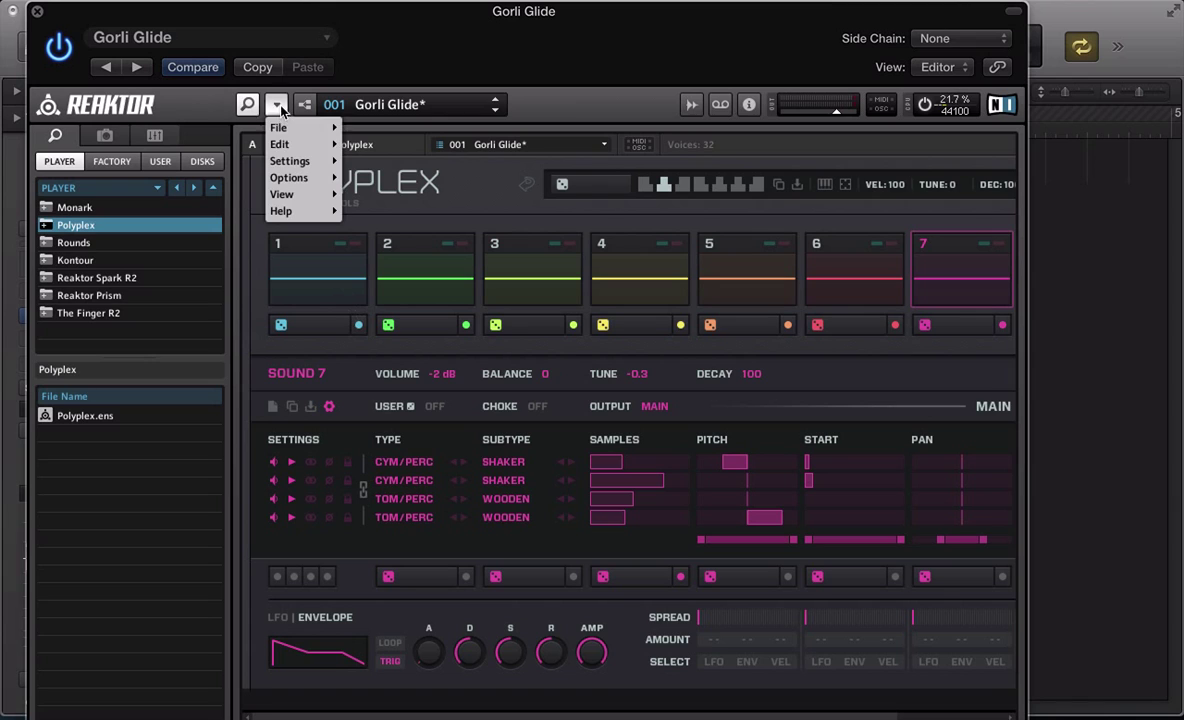
pyautogui.moveTo(305, 129)
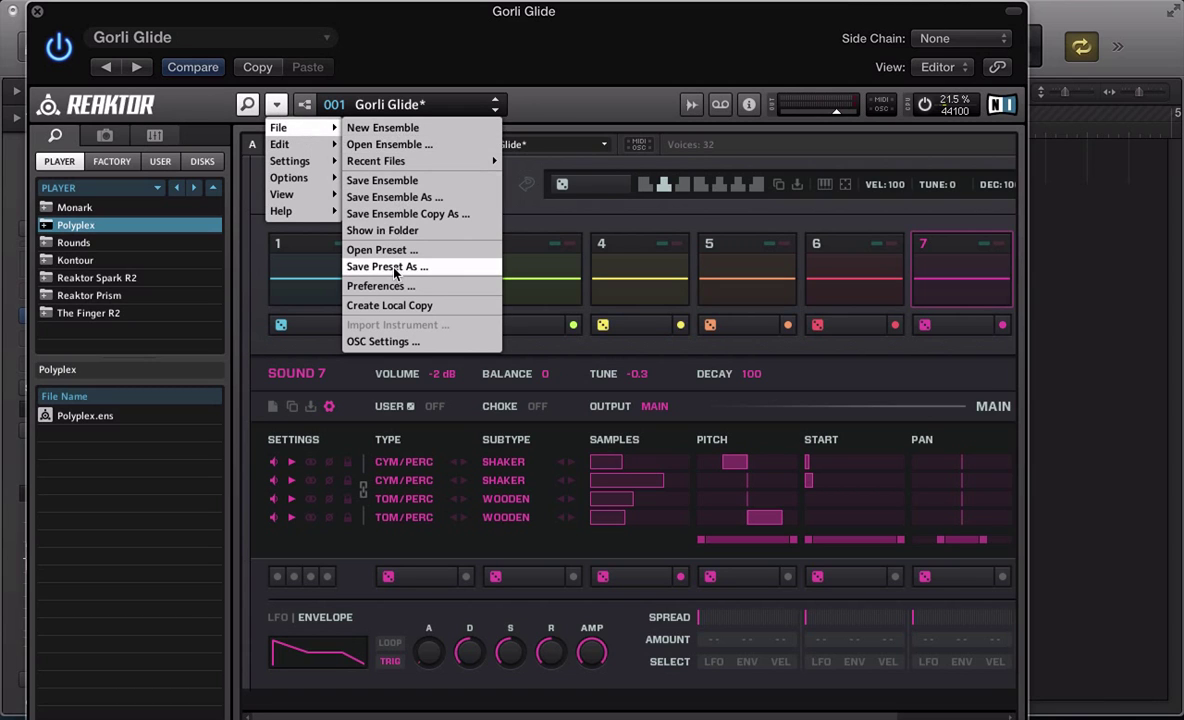
pyautogui.click(568, 94)
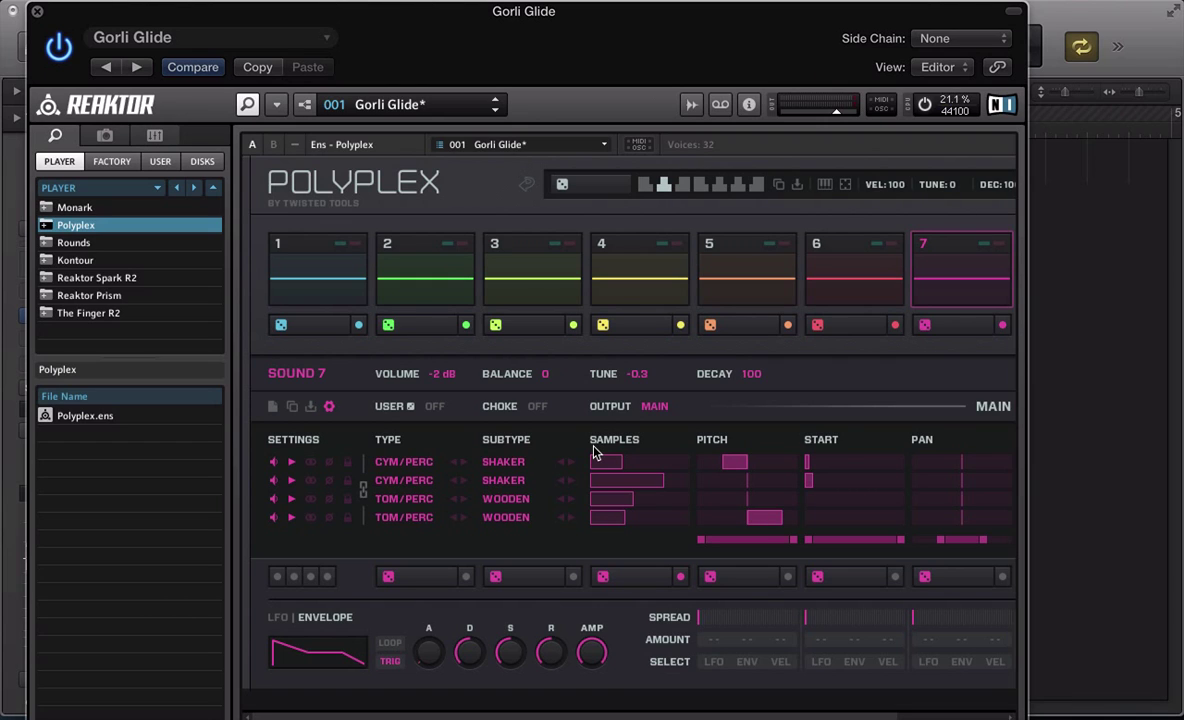
pyautogui.click(277, 106)
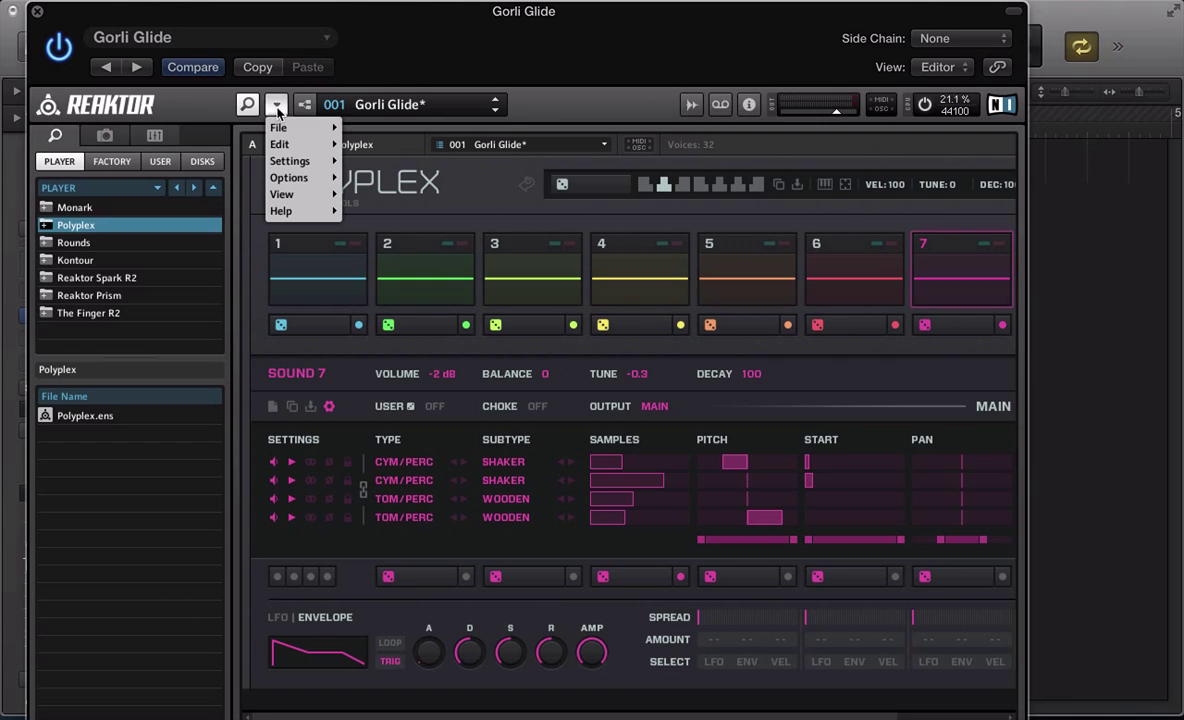
pyautogui.moveTo(289, 126)
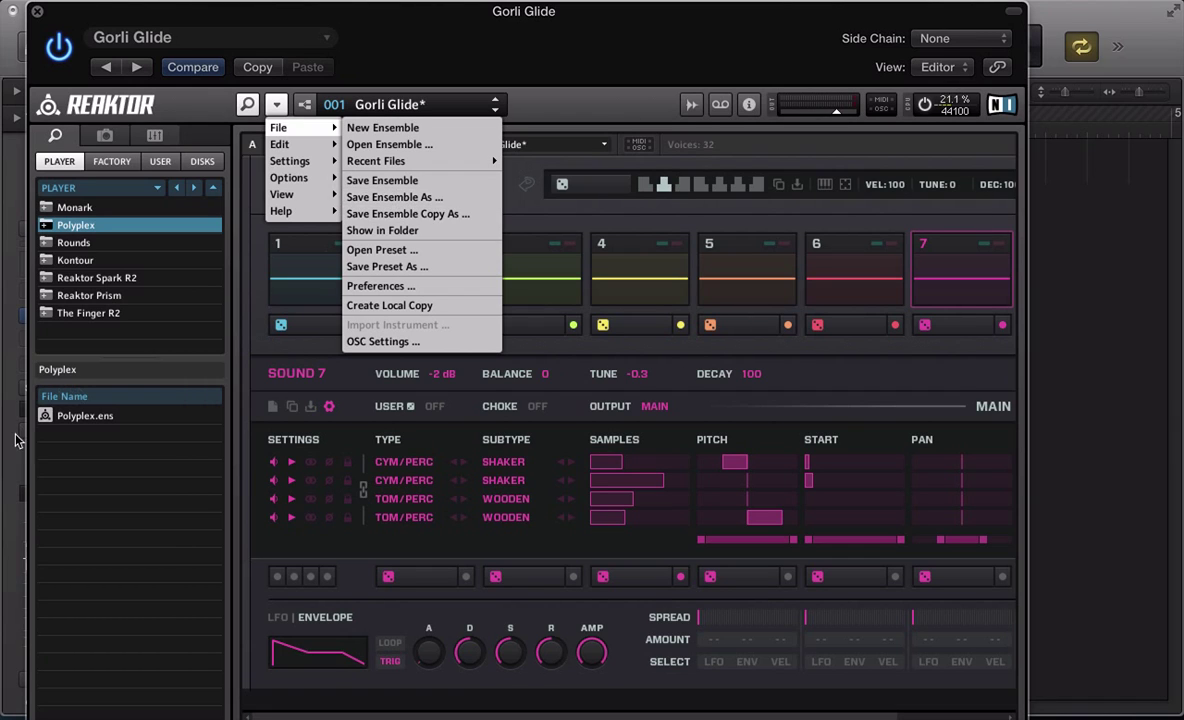
# Save an ensemble copy named 'My own drums' via Save Ensemble Copy As
pyautogui.click(381, 215)
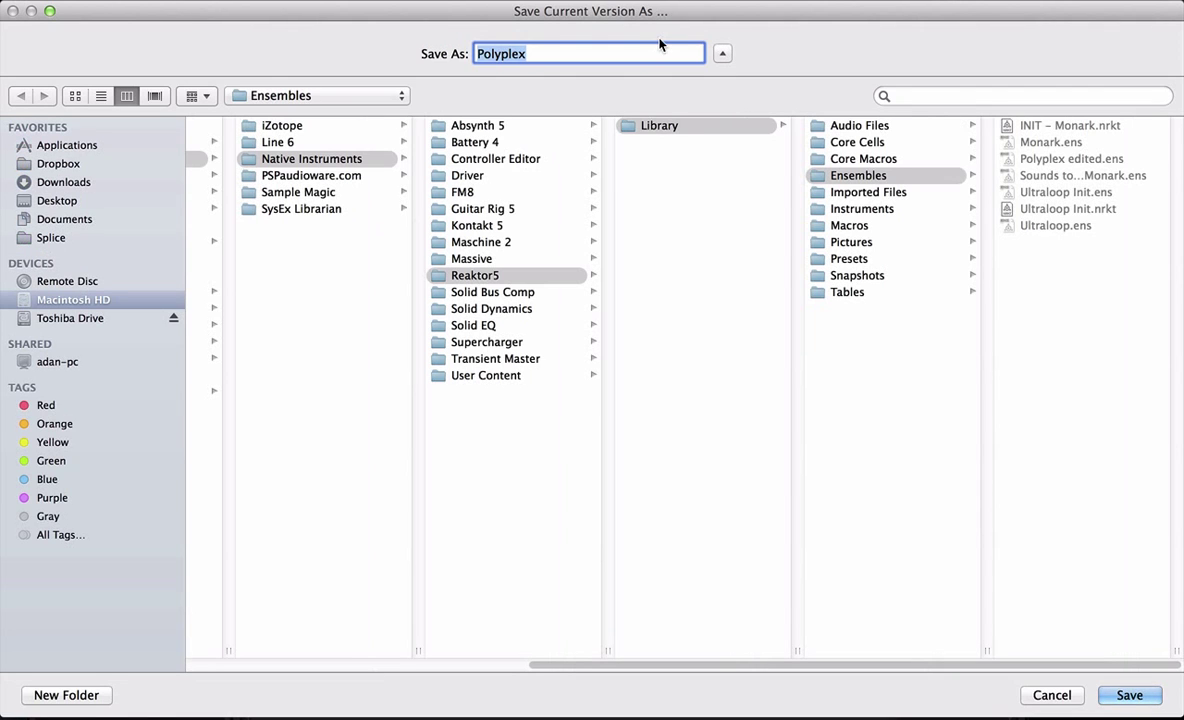
pyautogui.write('My own drum')
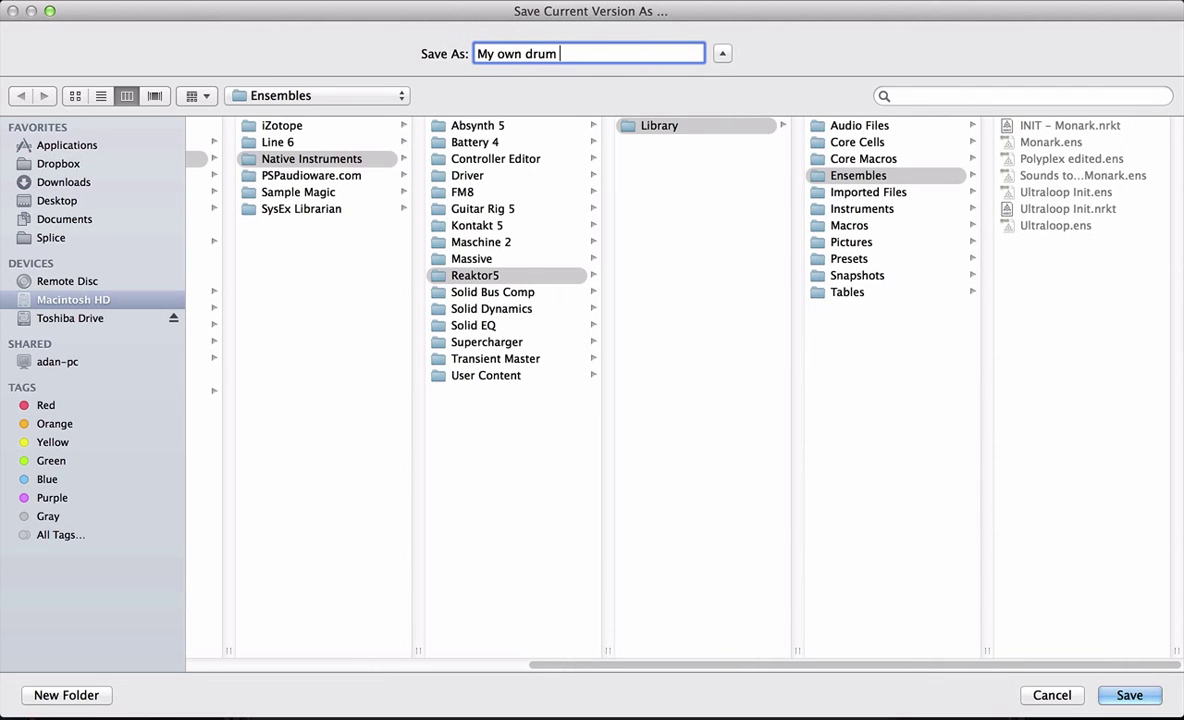
pyautogui.press('BackSpace')
pyautogui.write('s')
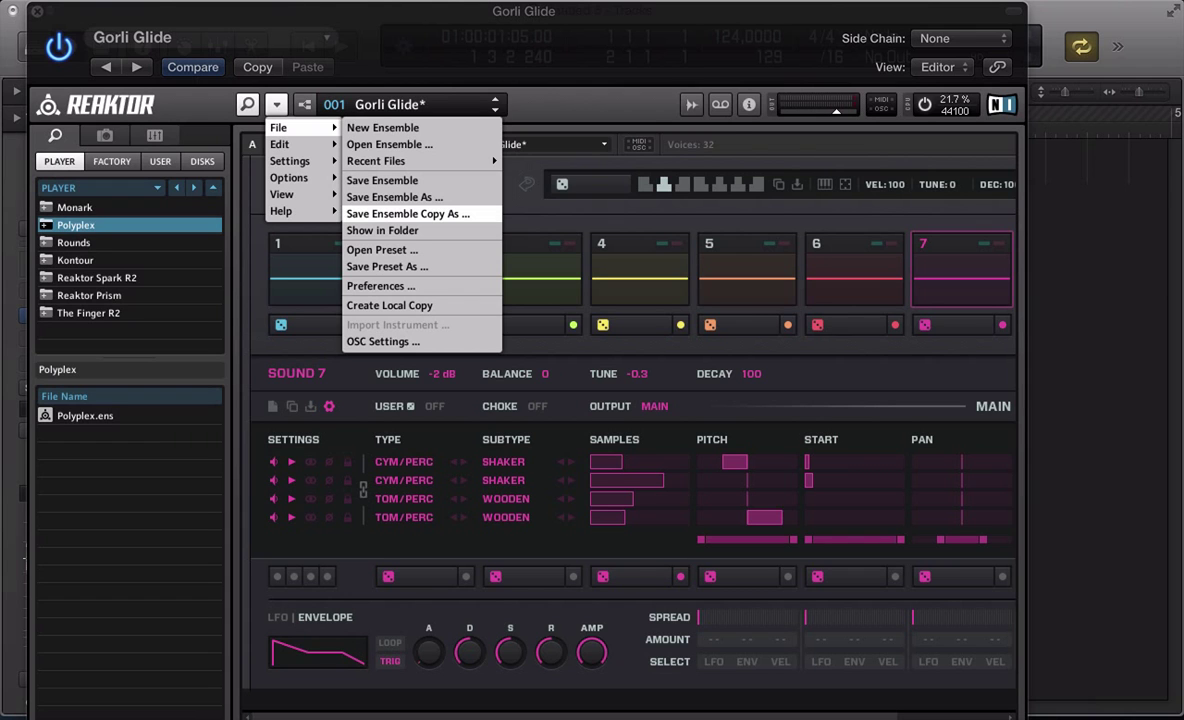
# Load My own drums.ens from the USER Ensembles folder, declining to save Polyplex.ens
pyautogui.click(147, 165)
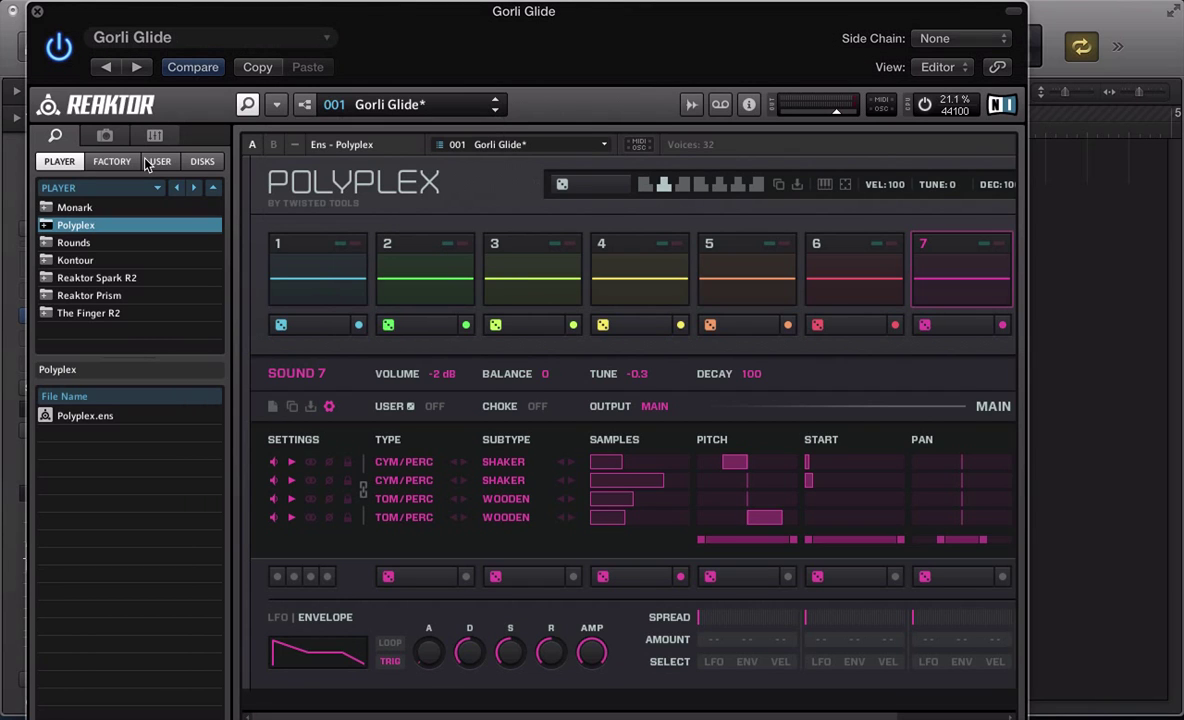
pyautogui.click(147, 163)
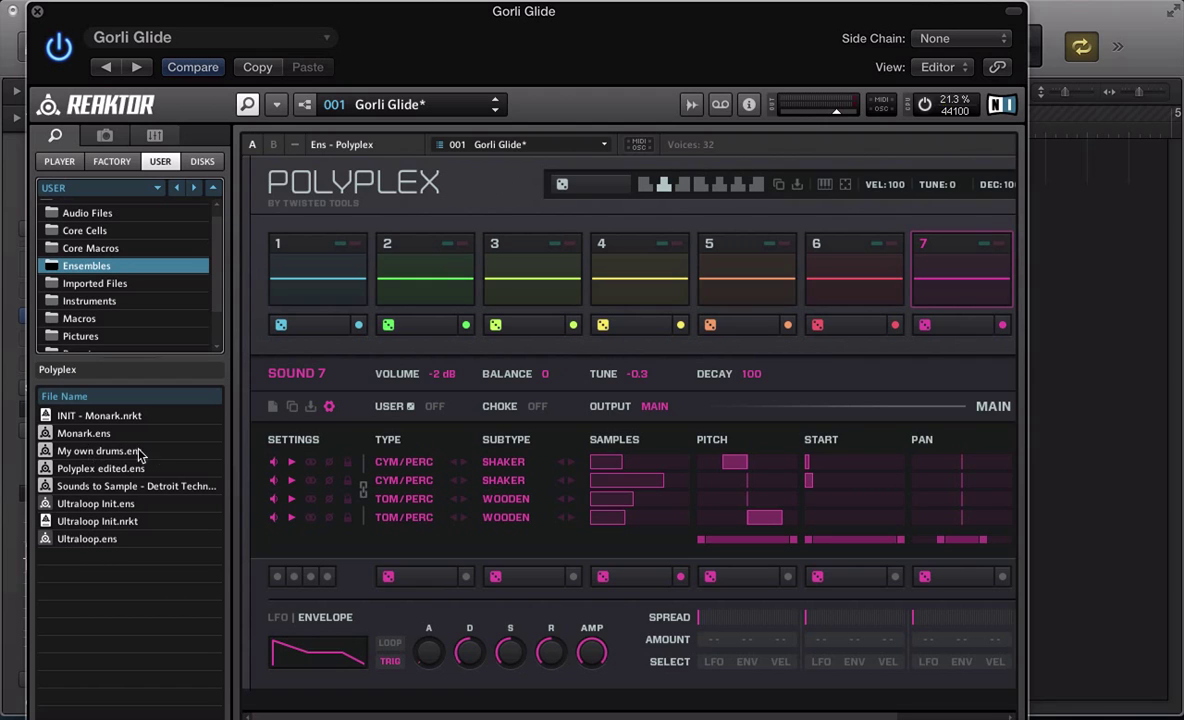
pyautogui.click(78, 453)
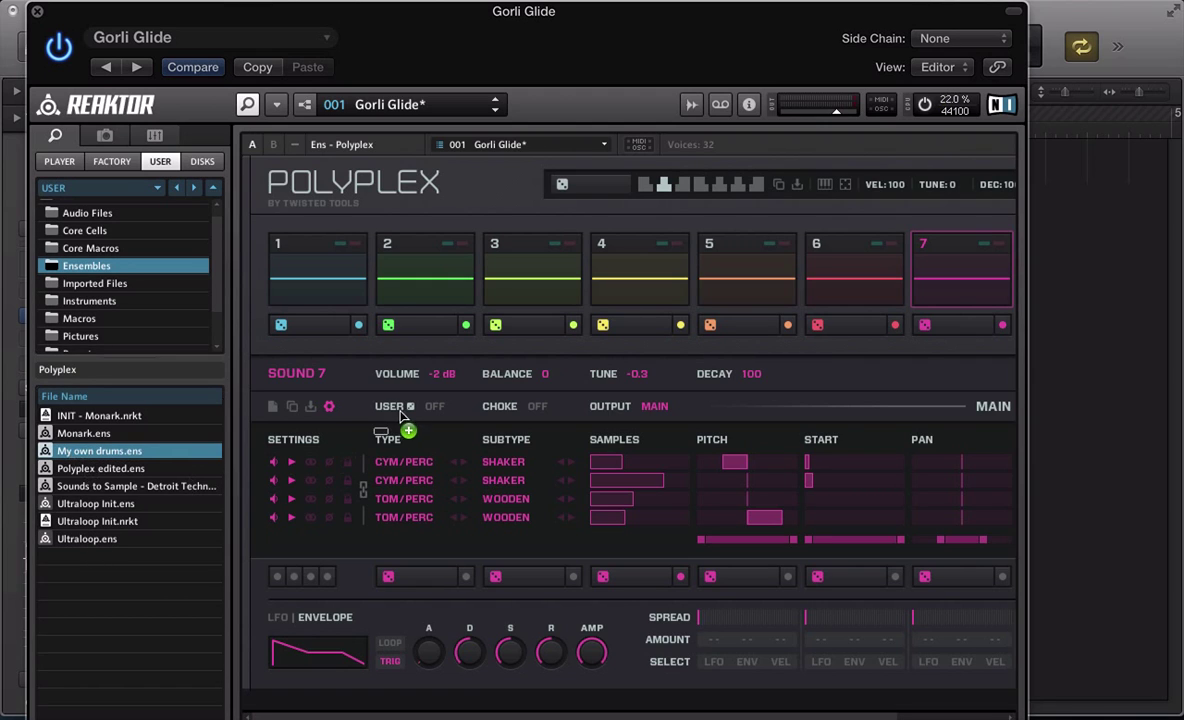
pyautogui.doubleClick(60, 455)
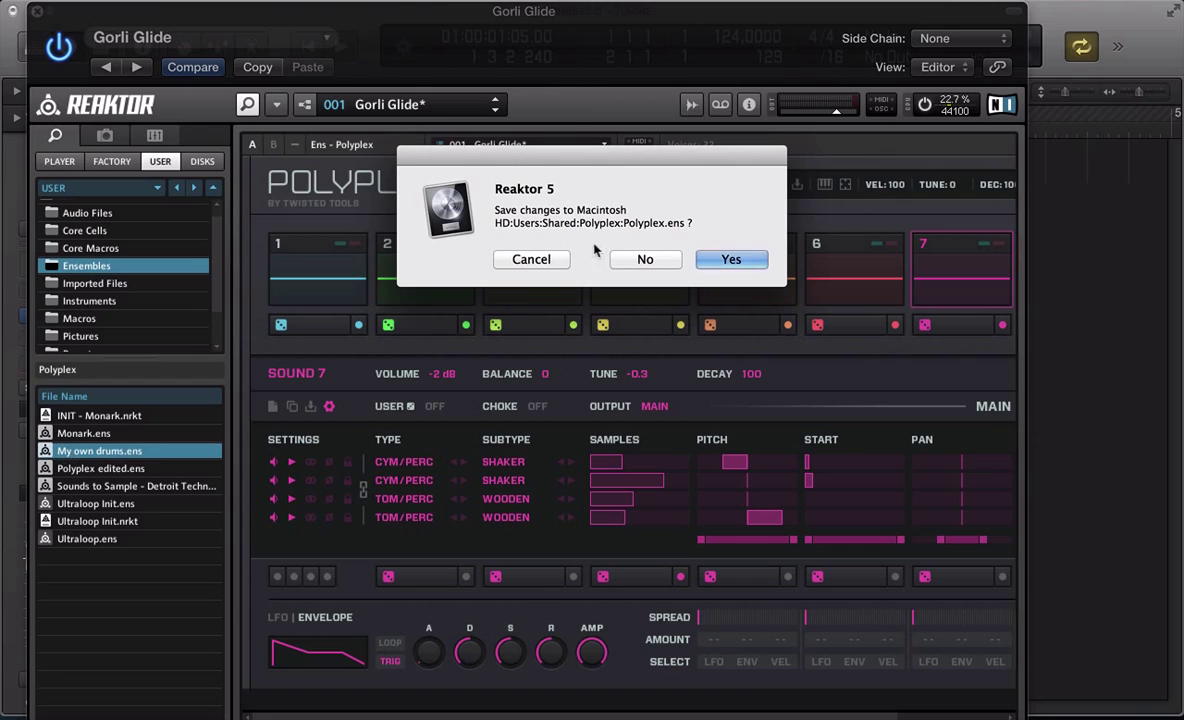
pyautogui.click(650, 260)
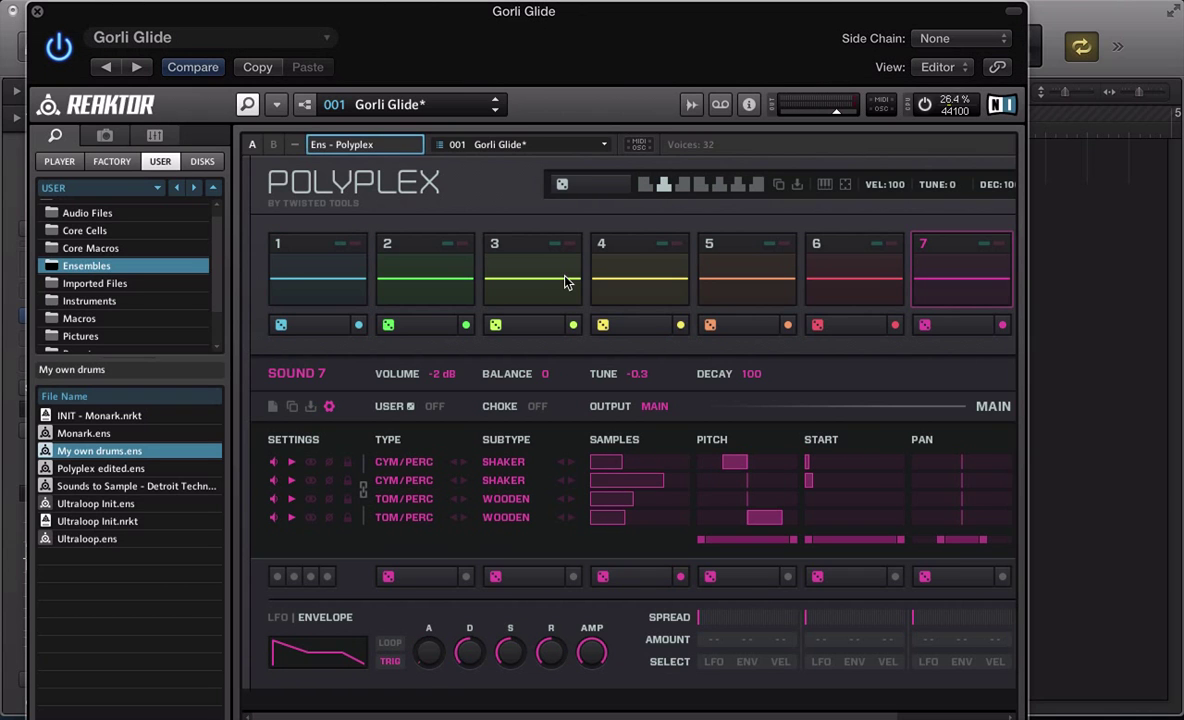
# Play pads 1 and 2 and check the Kick sample map in the sample map editor
pyautogui.click(310, 277)
pyautogui.click(390, 272)
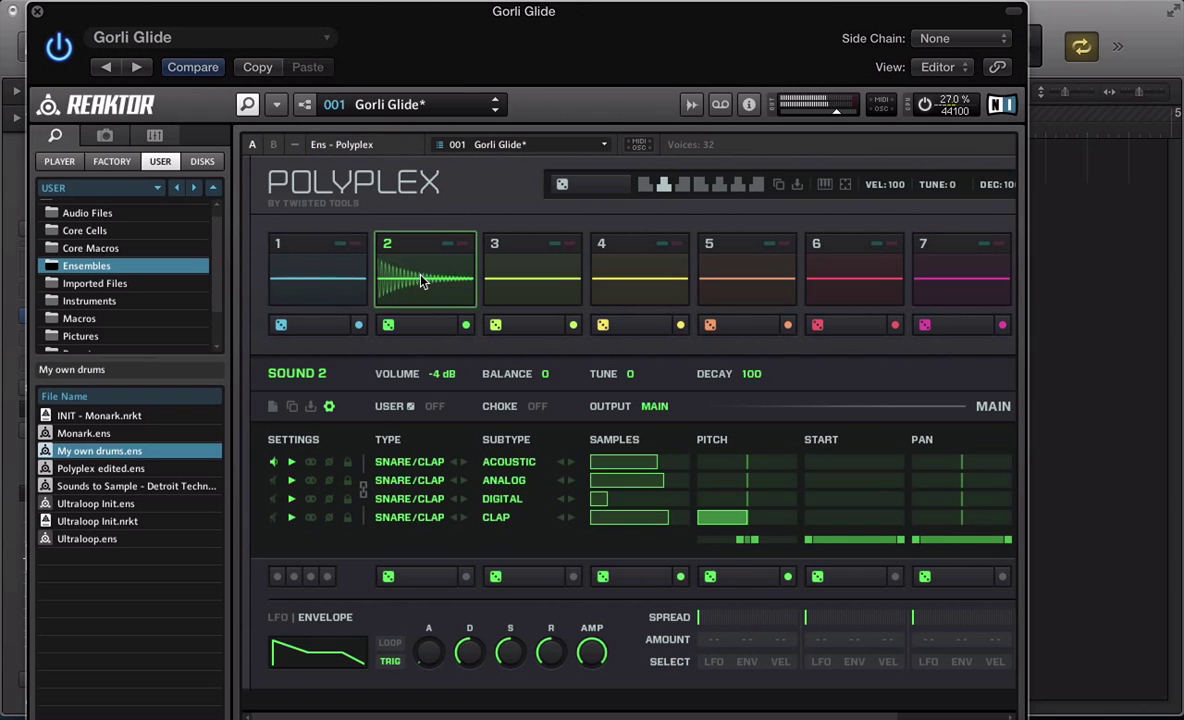
pyautogui.click(349, 293)
pyautogui.click(690, 104)
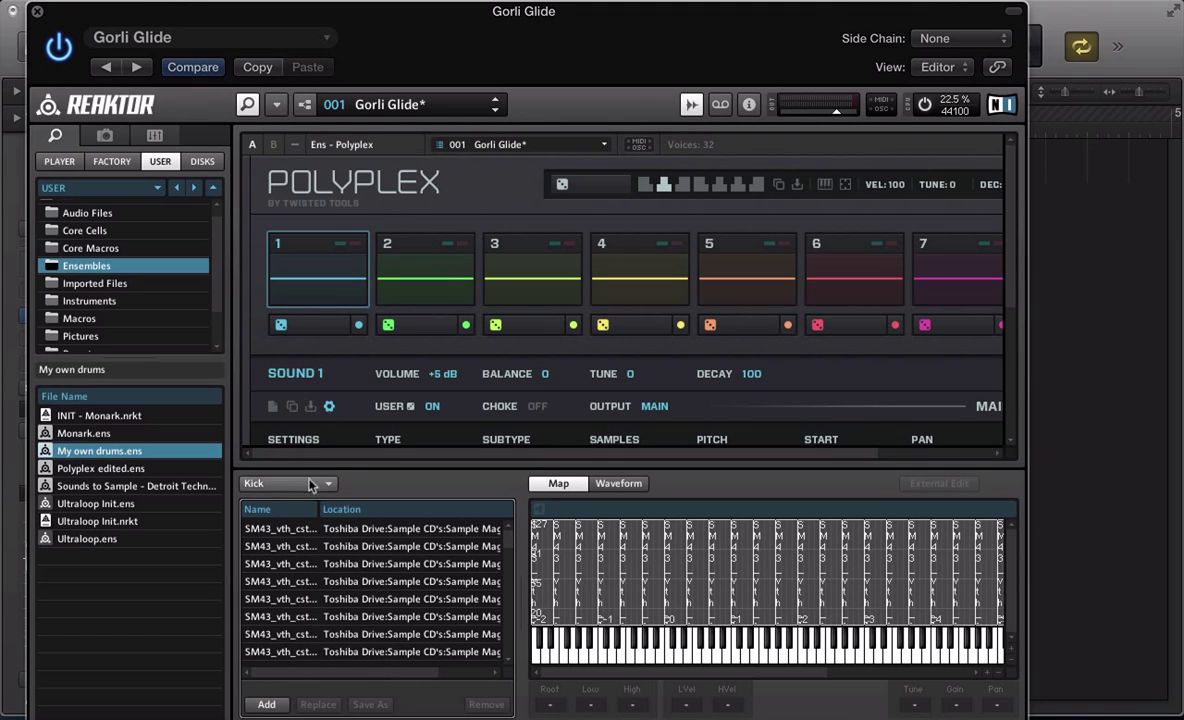
pyautogui.click(407, 257)
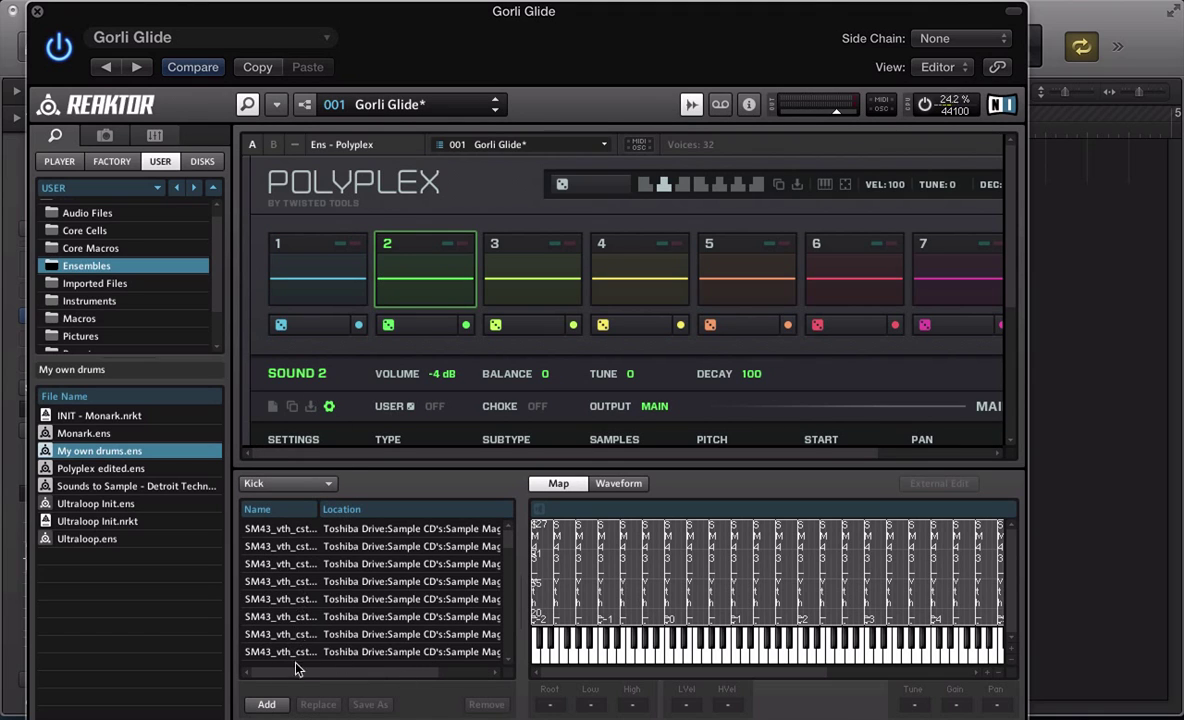
pyautogui.click(300, 282)
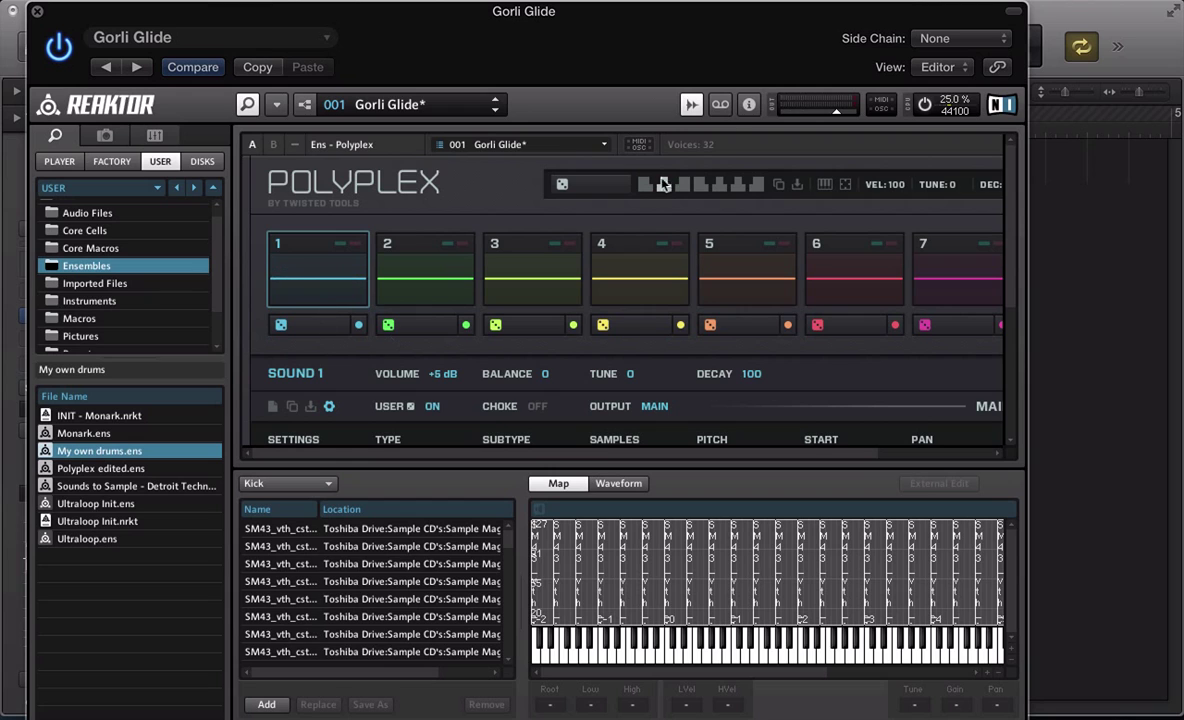
pyautogui.click(691, 104)
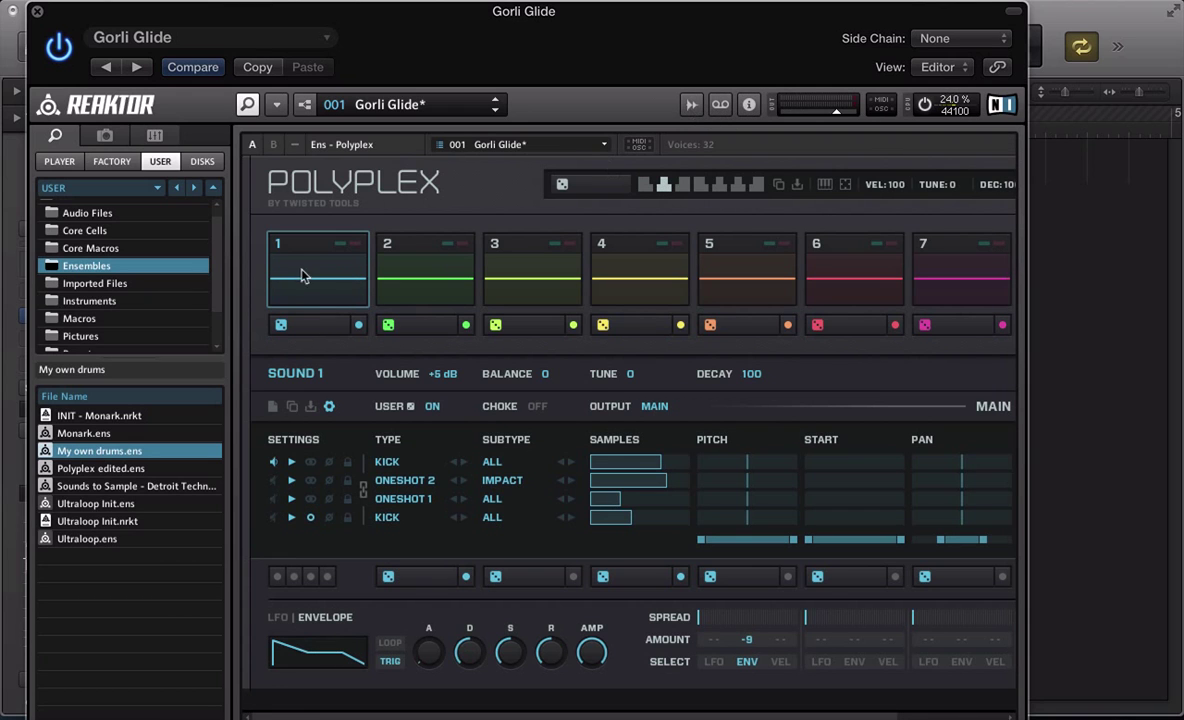